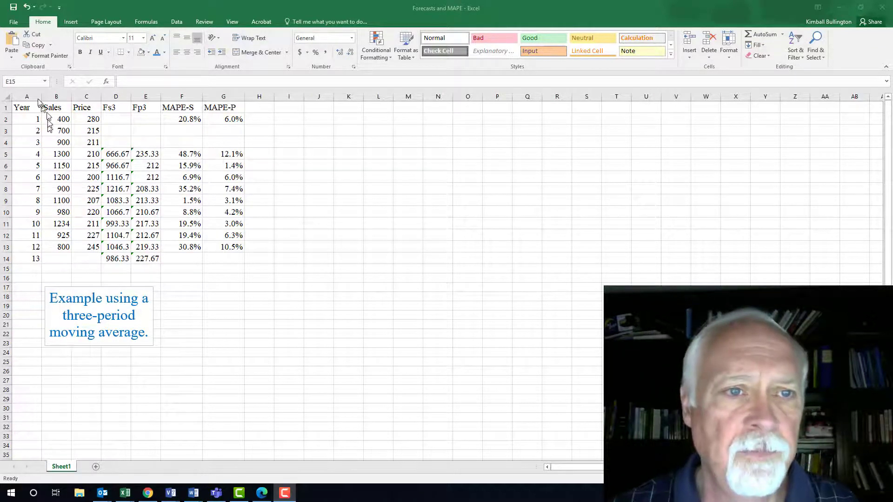
- Insert a line chart of the Sales and Fs3 columns, then move it beside the data and enlarge it
drag(54, 111, 50, 233)
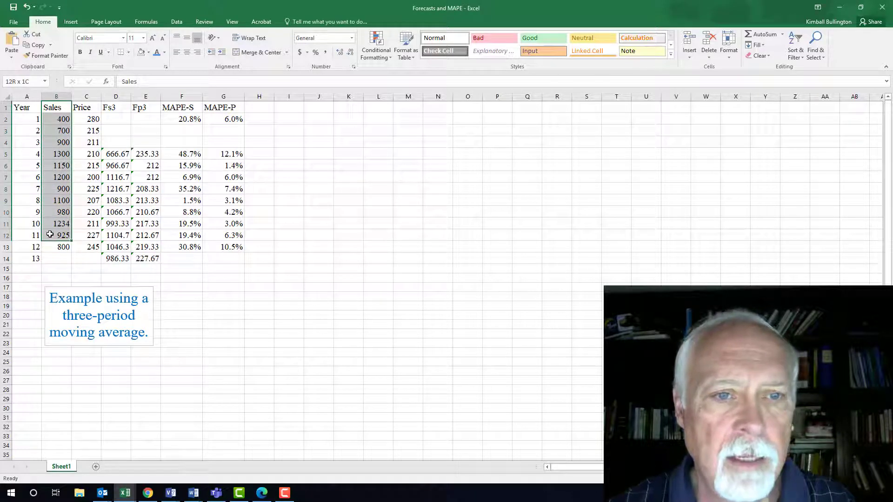
drag(50, 234, 50, 260)
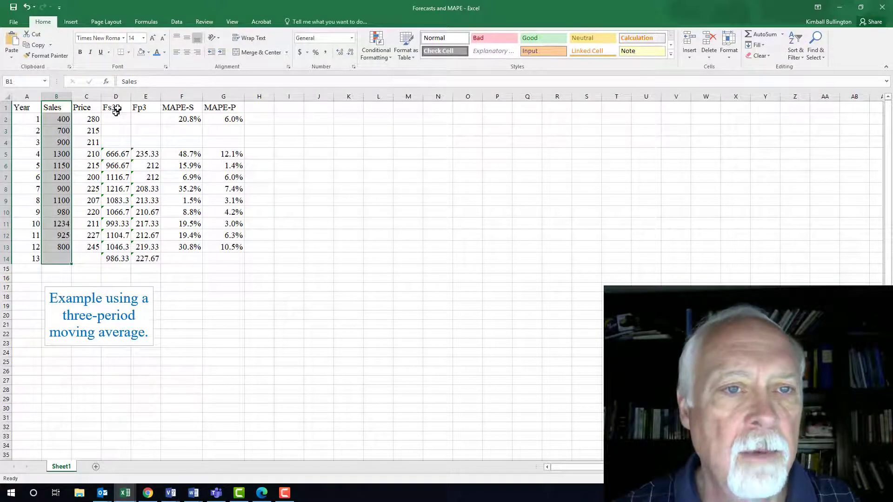
ctrl+drag(117, 109, 110, 259)
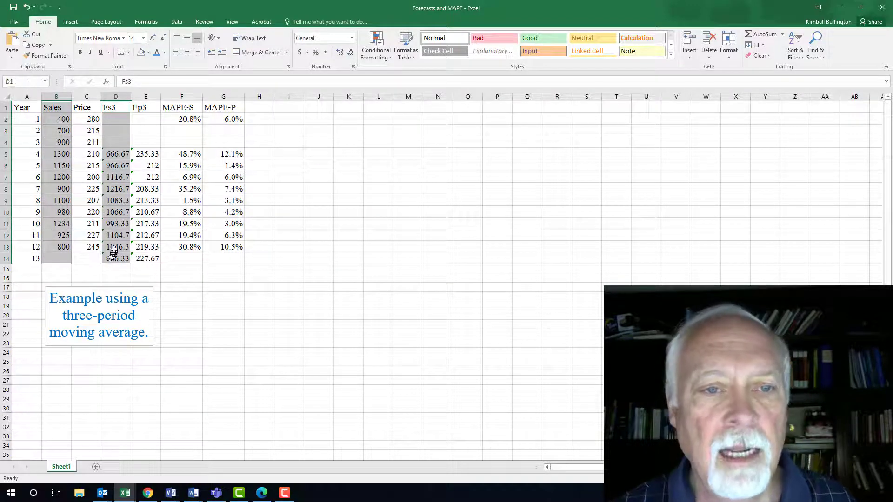
click(71, 23)
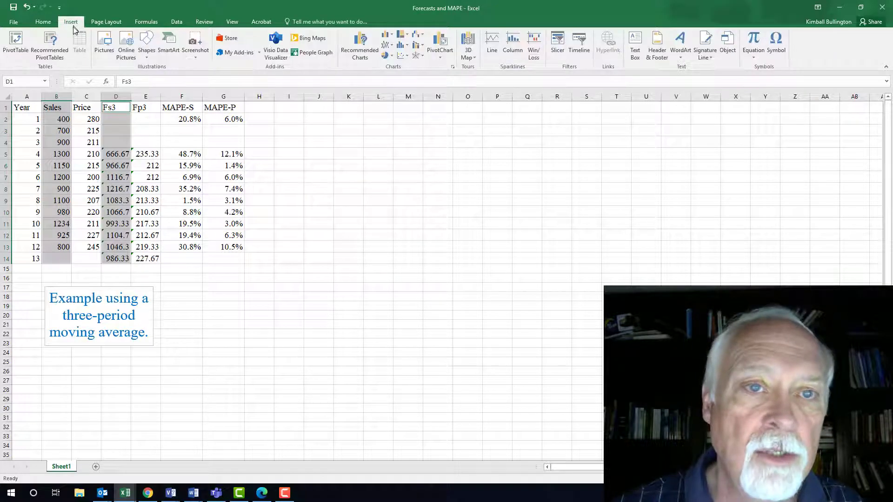
click(364, 52)
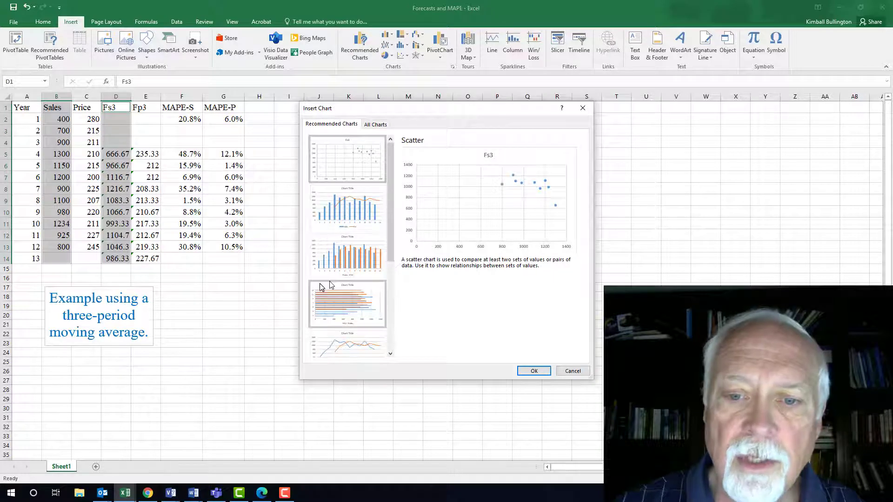
click(355, 351)
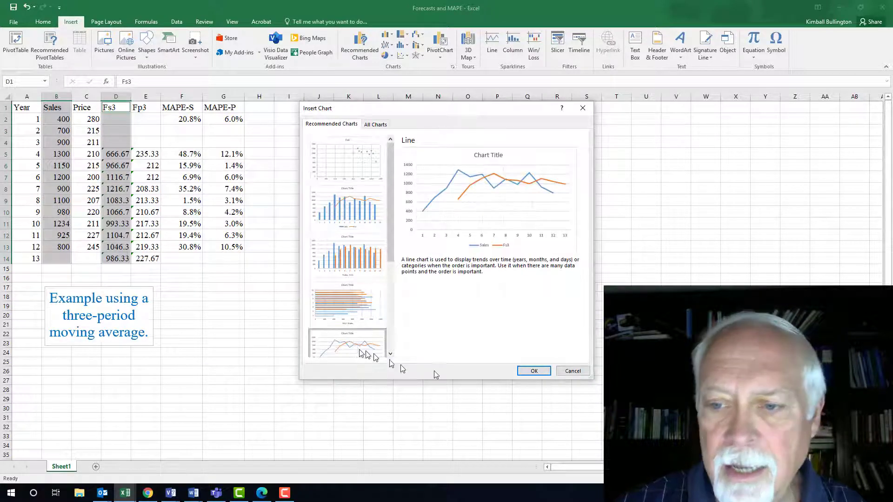
click(543, 371)
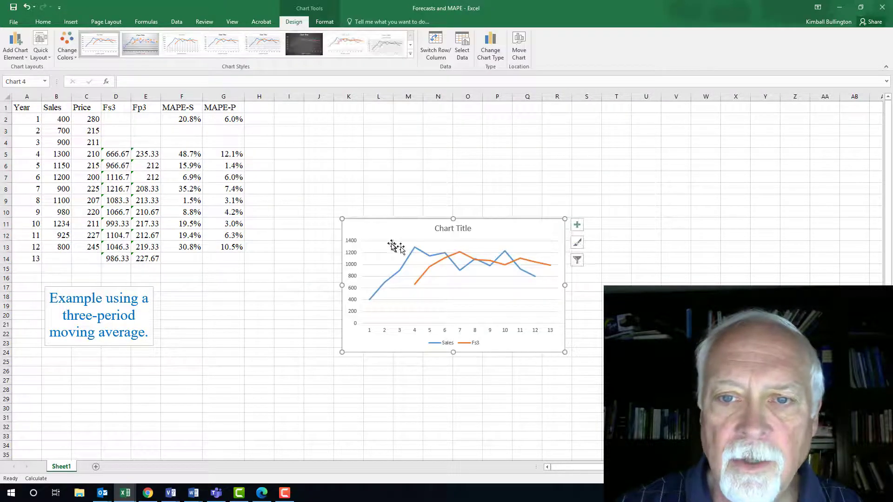
drag(390, 222, 320, 106)
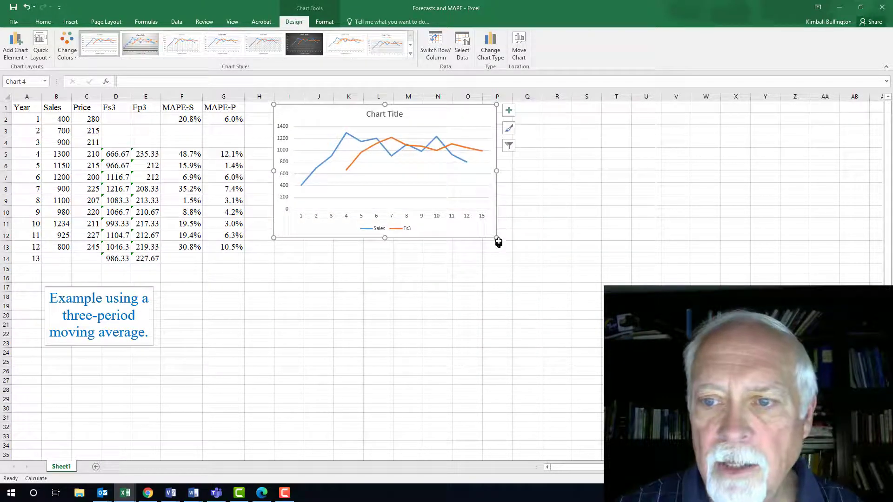
drag(495, 238, 537, 284)
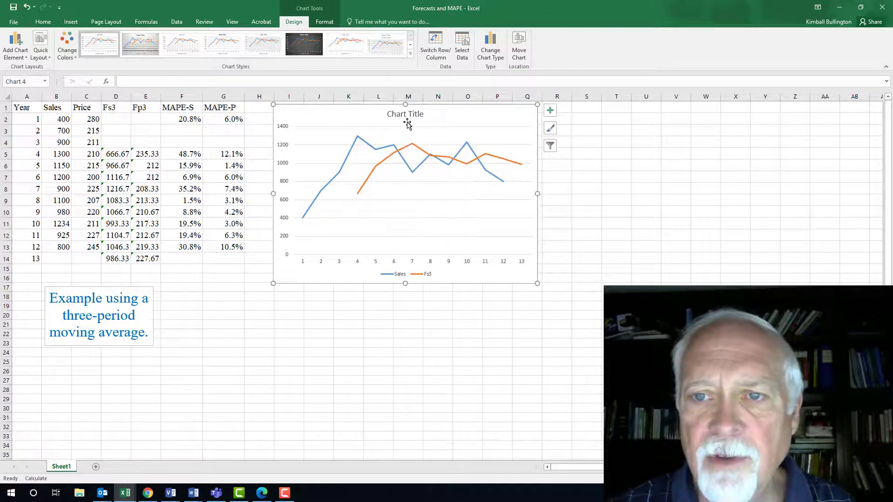
- Set the chart title to "Sales and 3-Period Moving Average Forecast"
double_click(393, 114)
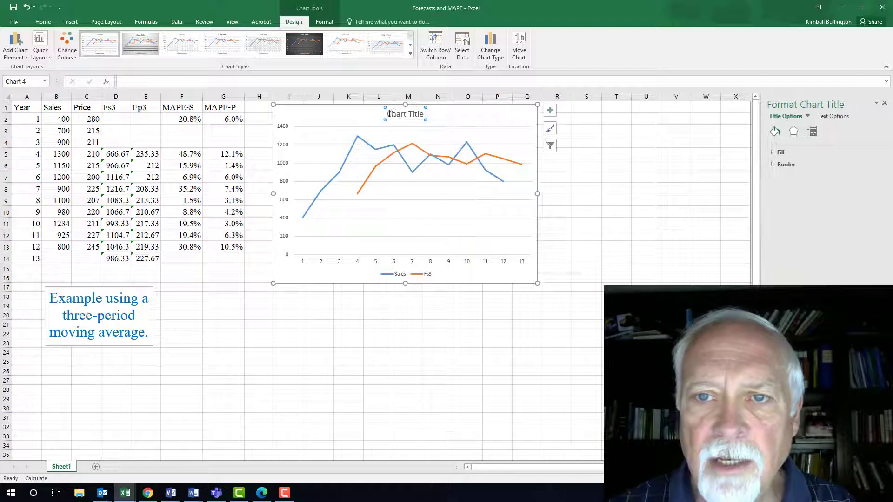
drag(388, 115, 426, 114)
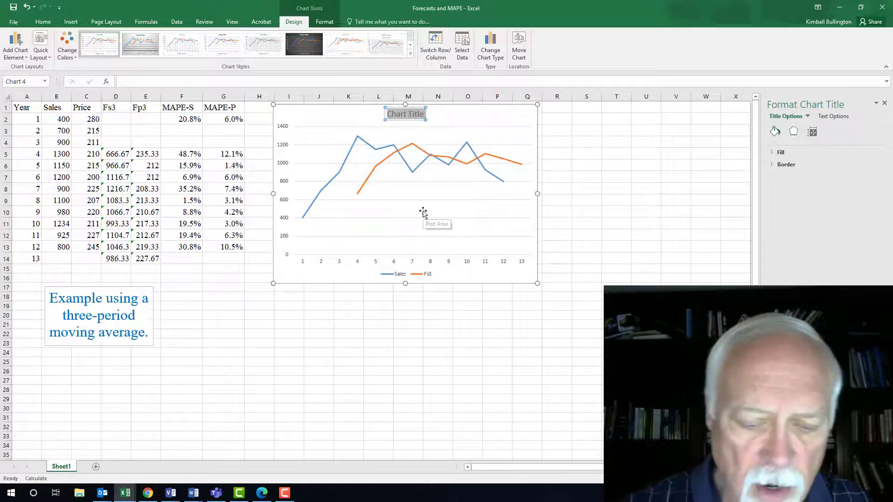
text(Sales and)
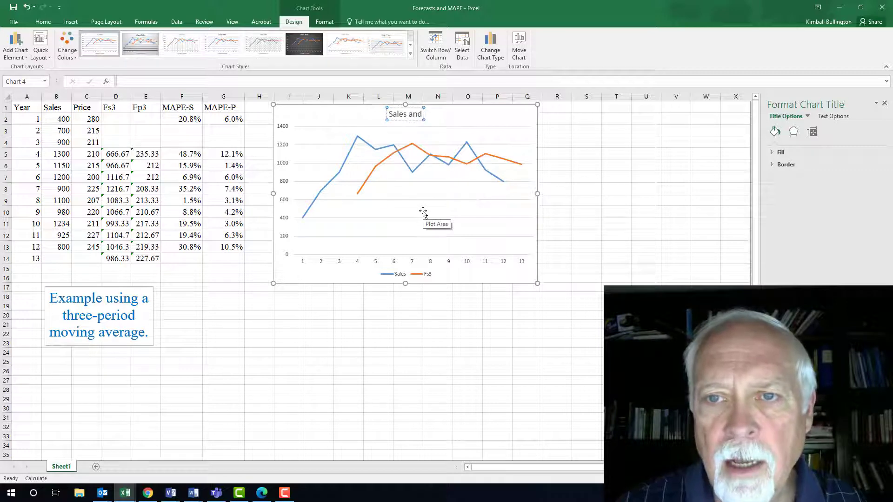
text( Thr)
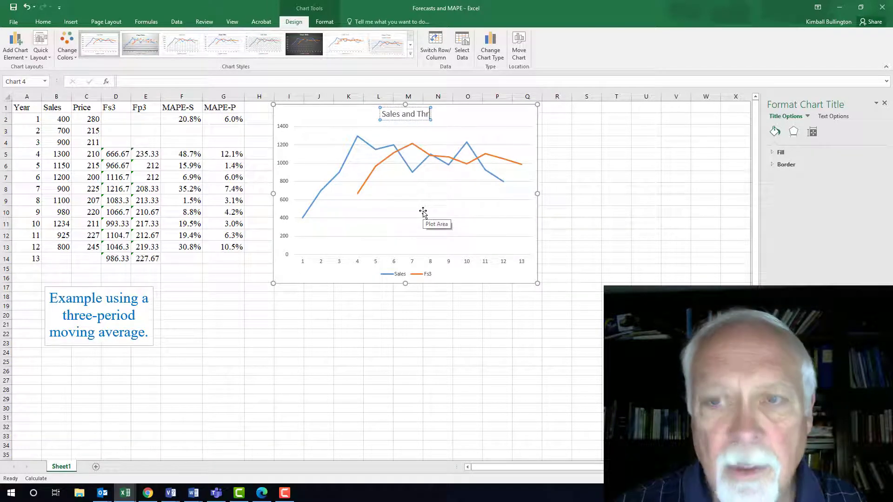
key(BackSpace)
key(BackSpace)
key(BackSpace)
text(3)
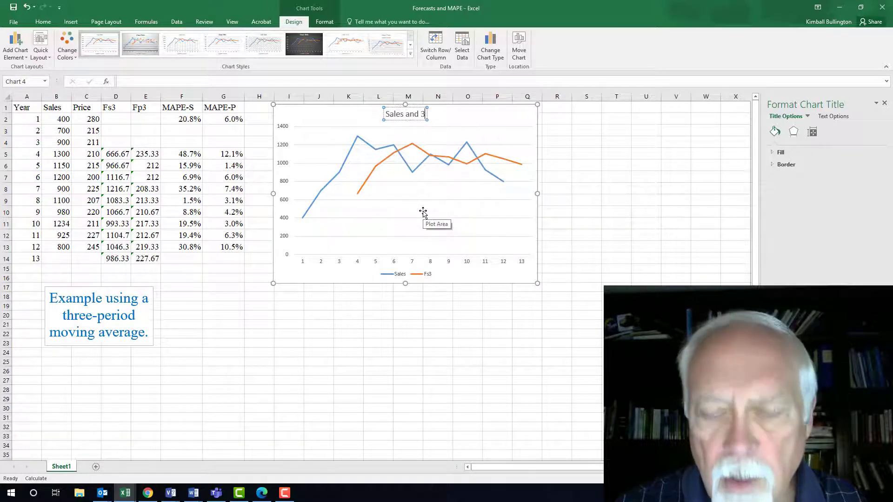
text(-Per)
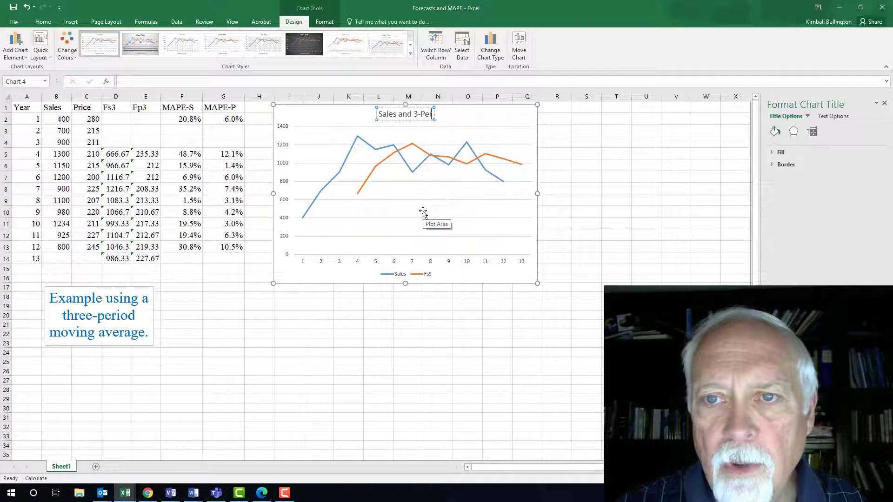
text(iod Moving)
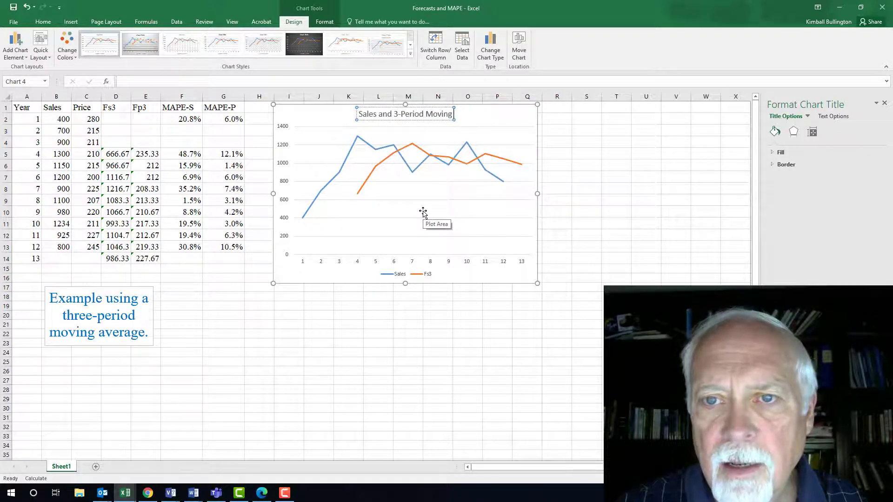
text( Average F)
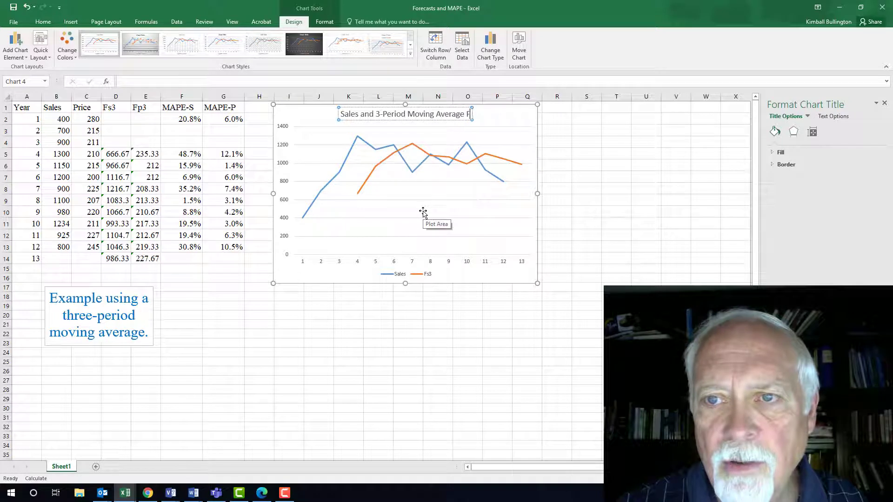
text(orecast)
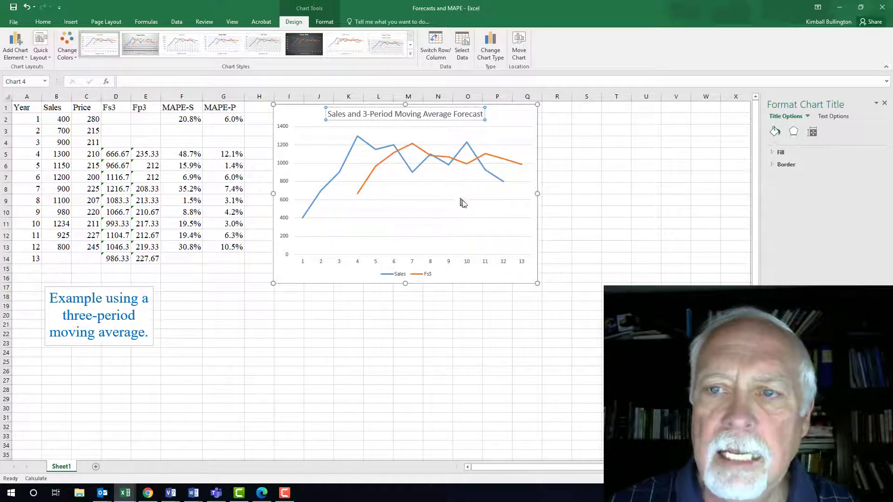
- Add axis titles to the chart
click(540, 146)
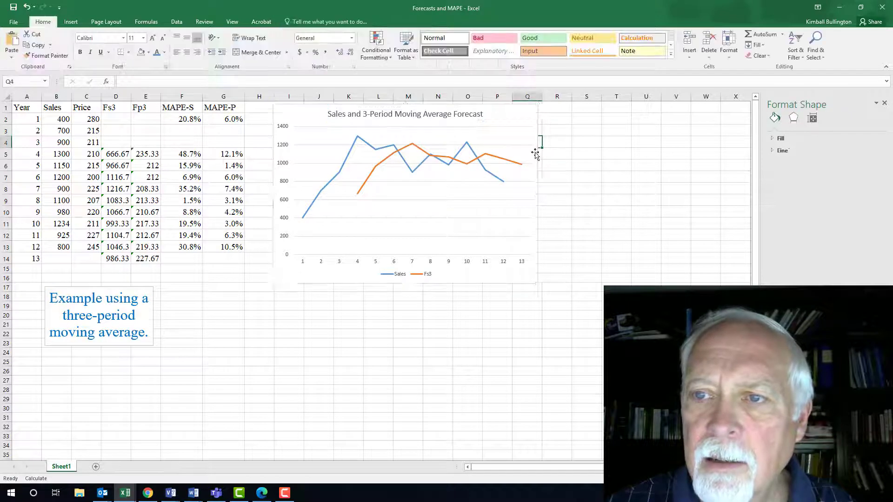
click(535, 147)
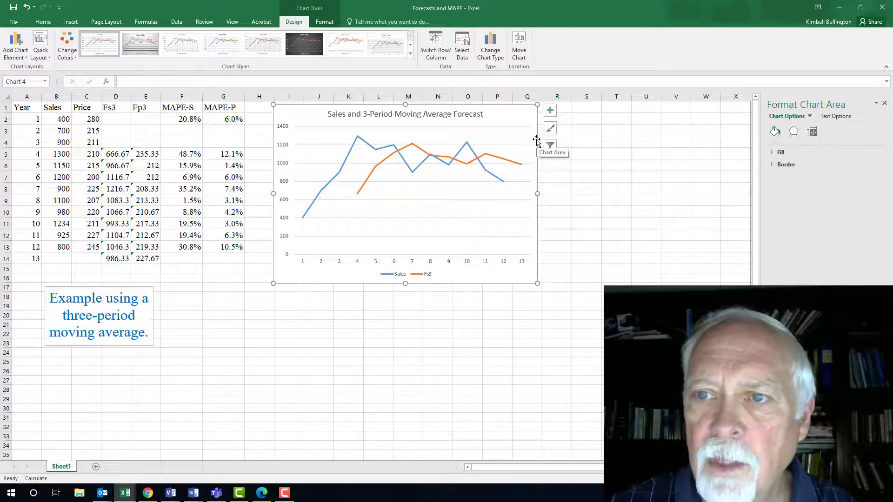
click(550, 111)
click(573, 129)
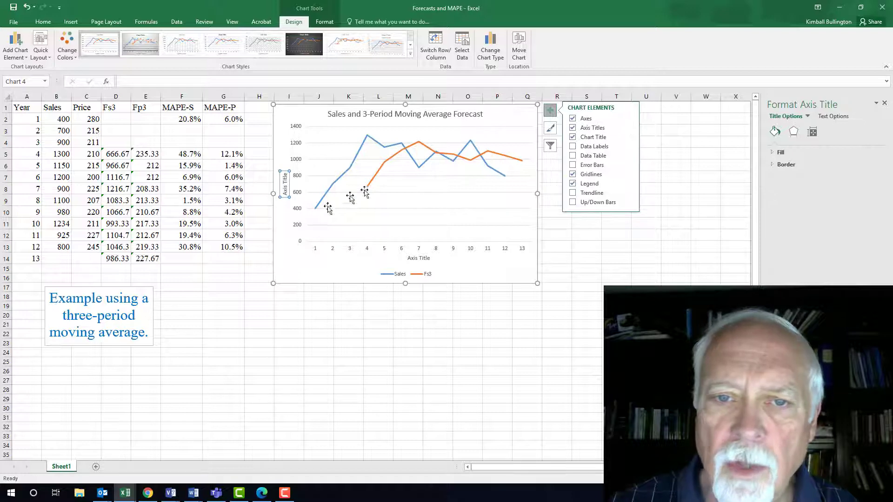
- Set the vertical axis title to "Sales"
click(287, 192)
double_click(286, 192)
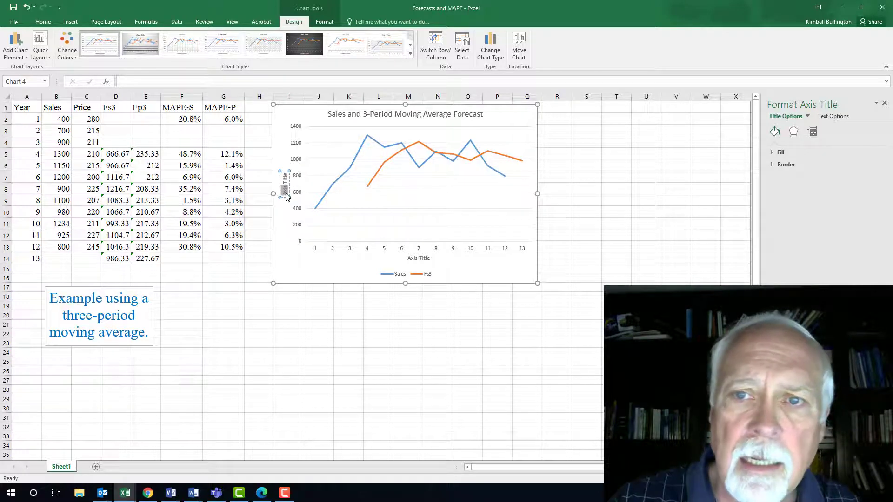
text(Sales)
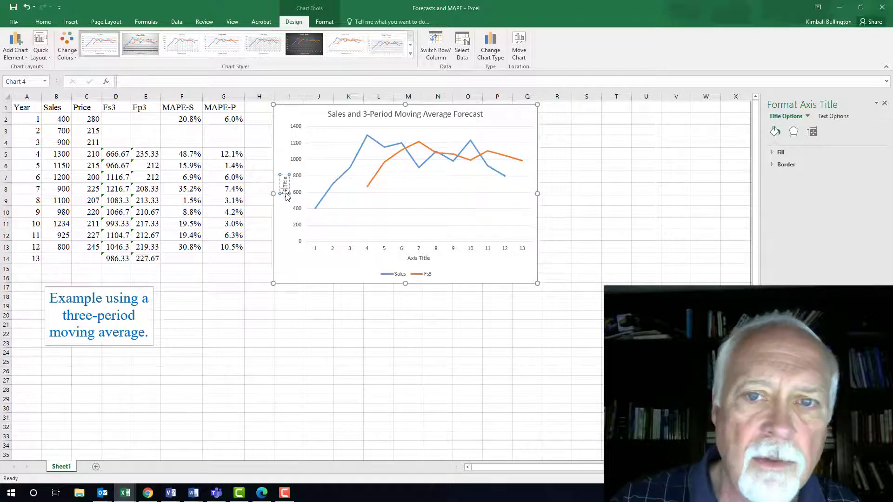
key(Delete)
key(Delete)
key(Delete)
key(Delete)
key(Delete)
key(Delete)
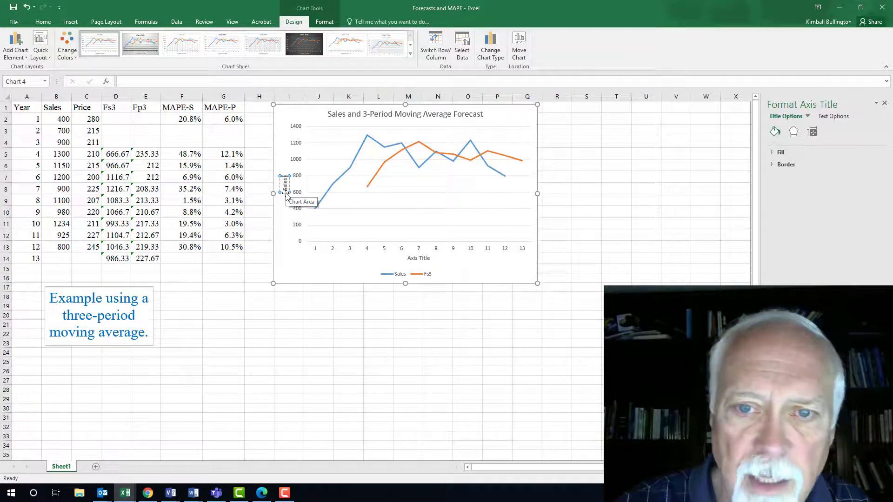
text($)
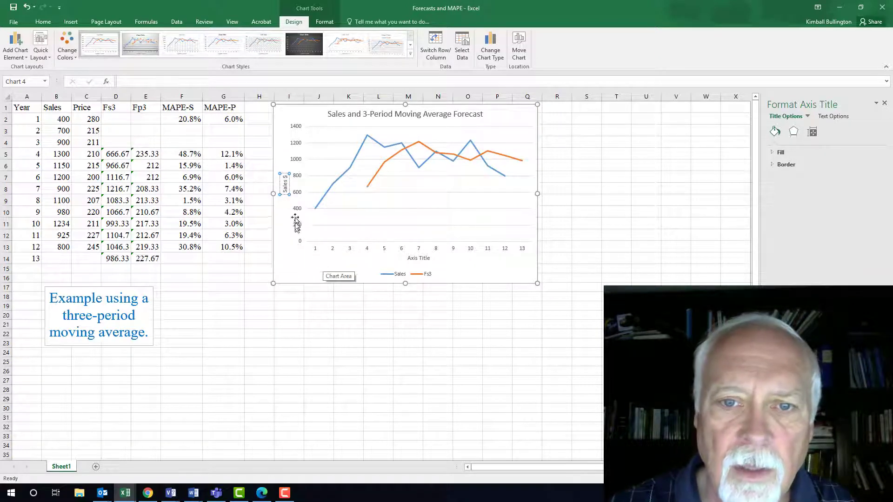
click(337, 217)
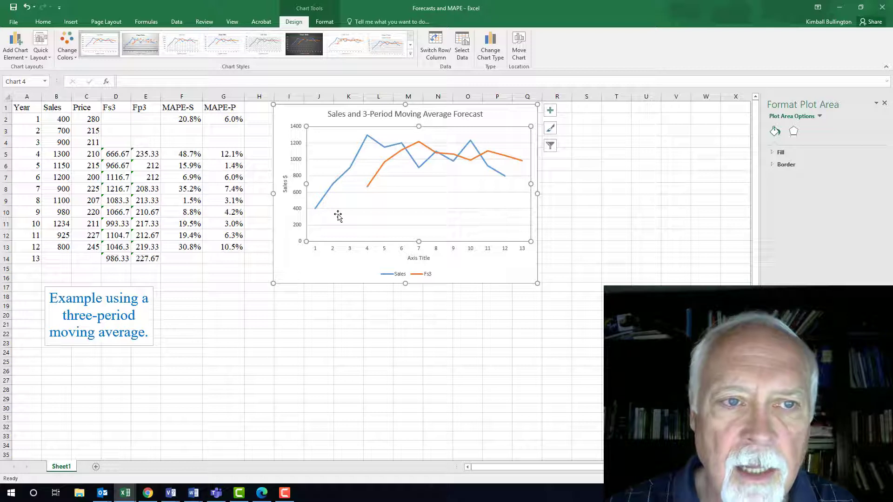
click(286, 186)
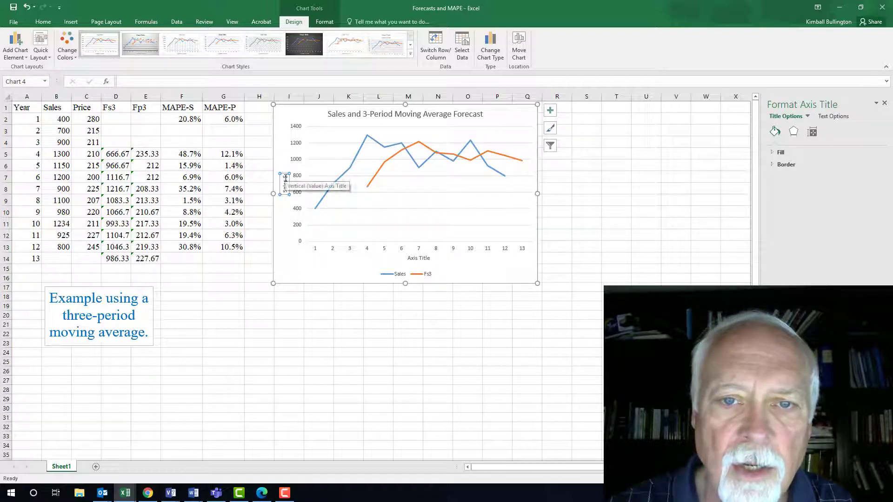
key(BackSpace)
key(BackSpace)
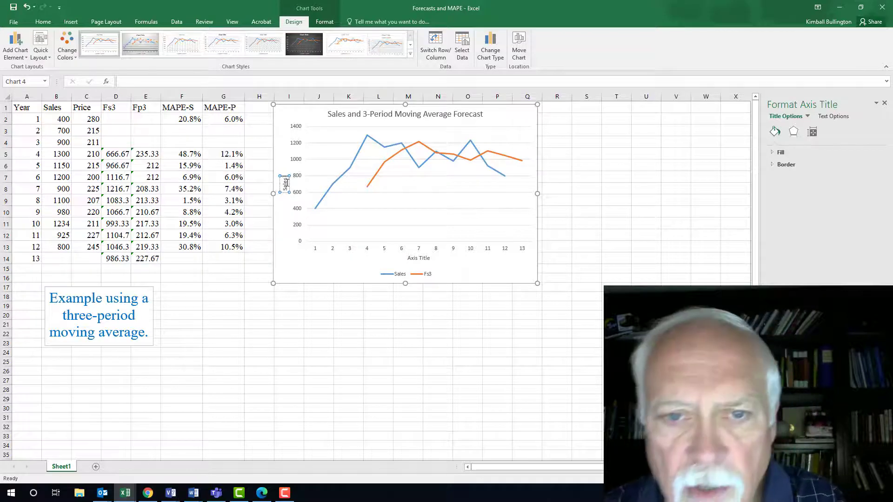
click(333, 234)
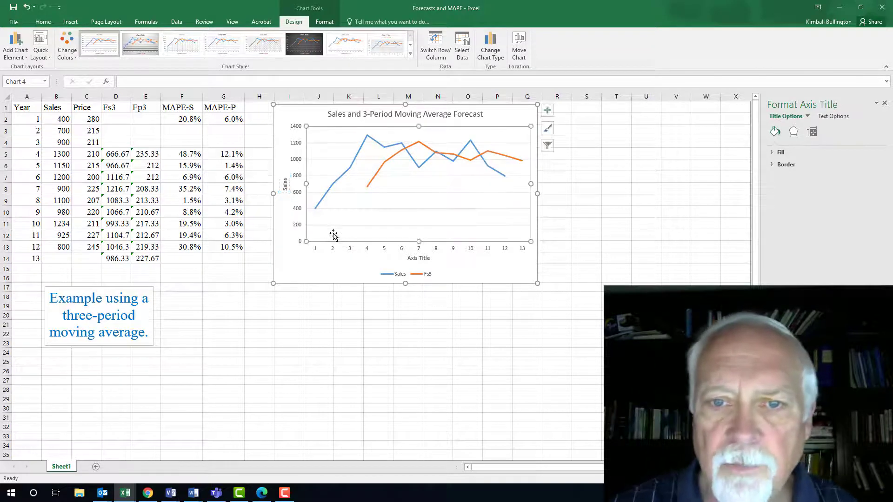
- Set the horizontal axis title to "Years"
click(413, 258)
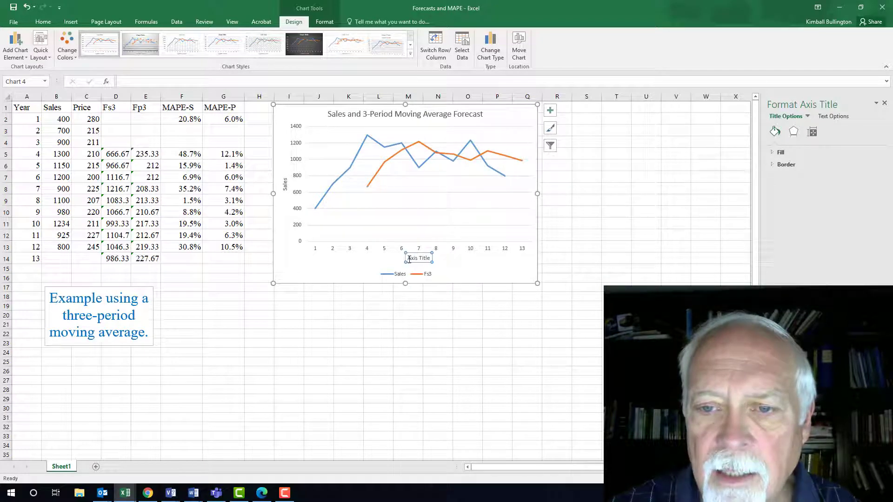
drag(409, 259, 428, 261)
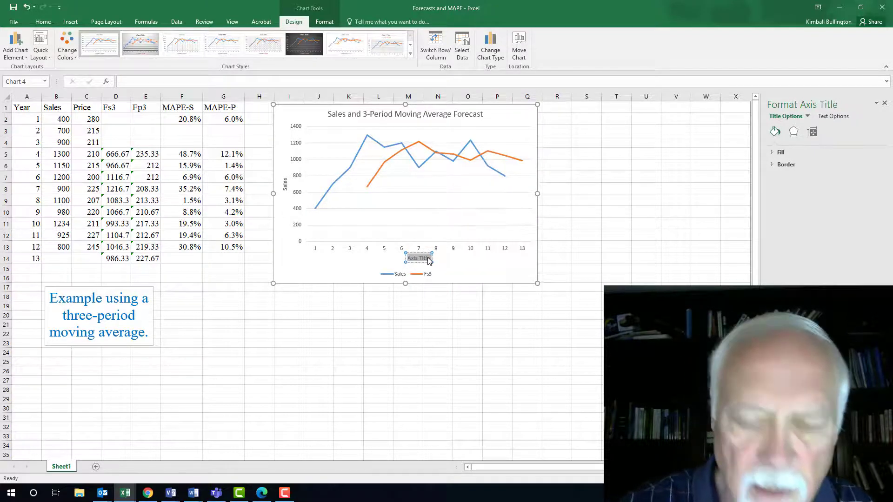
text(Years)
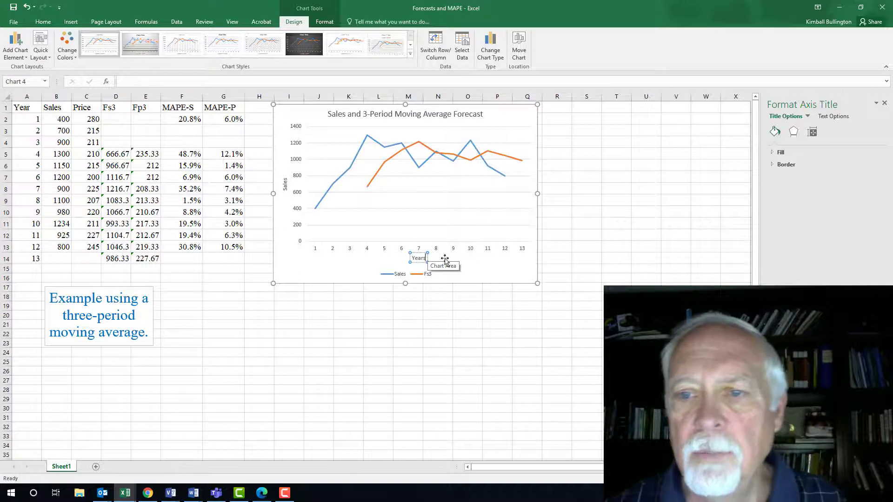
click(474, 324)
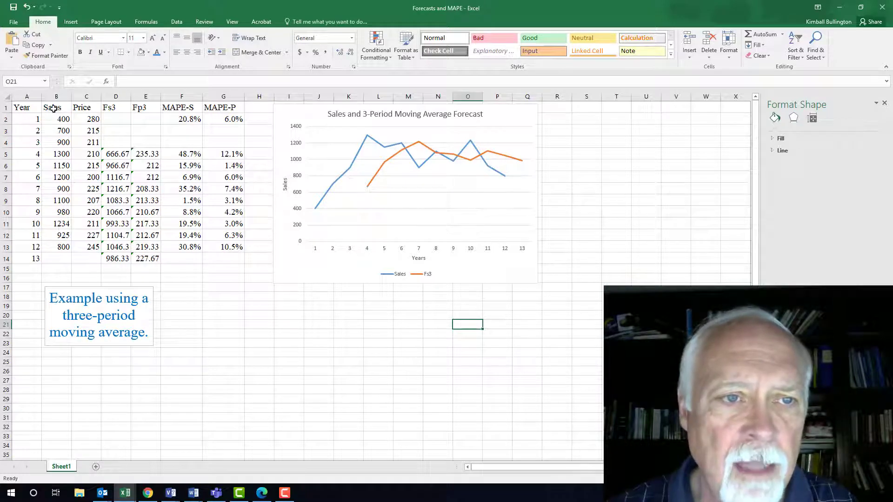
- Insert a line-with-markers chart of the Sales and Price columns (B1:C14)
drag(53, 108, 86, 261)
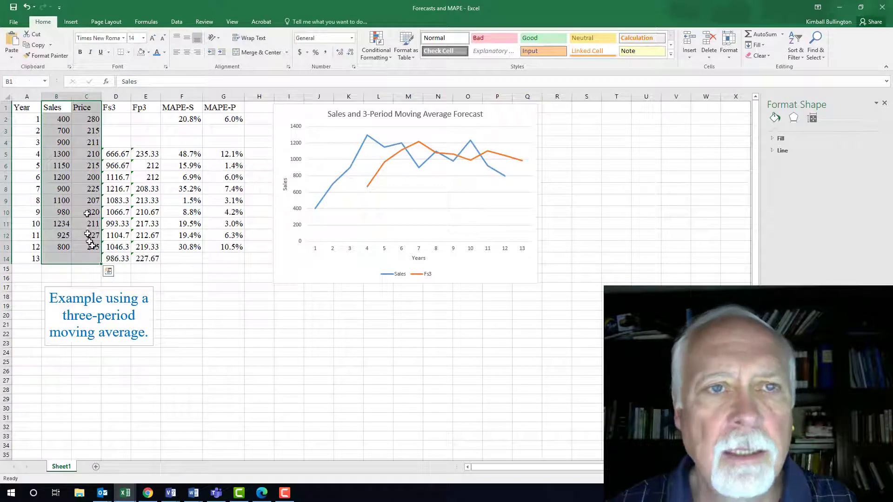
click(71, 22)
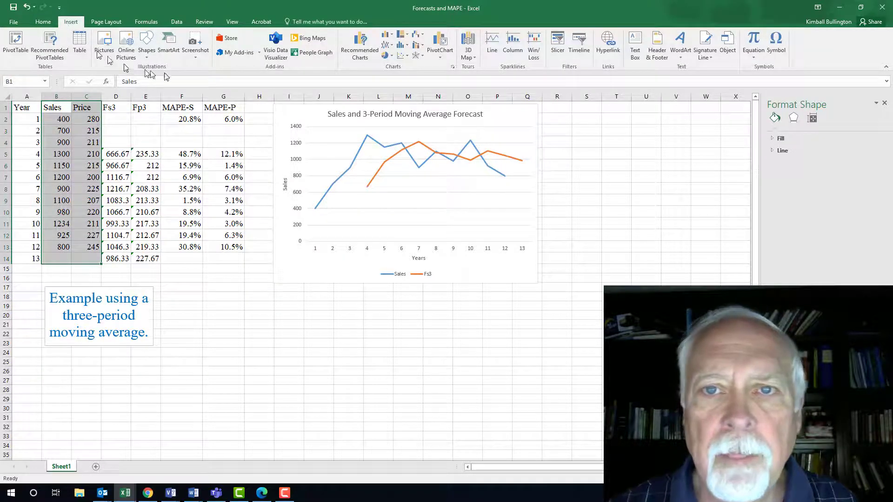
click(362, 54)
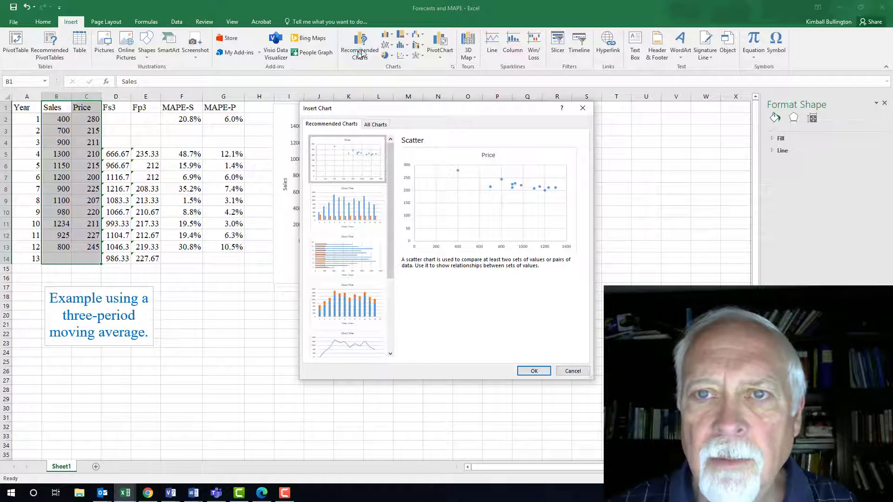
click(573, 370)
click(388, 46)
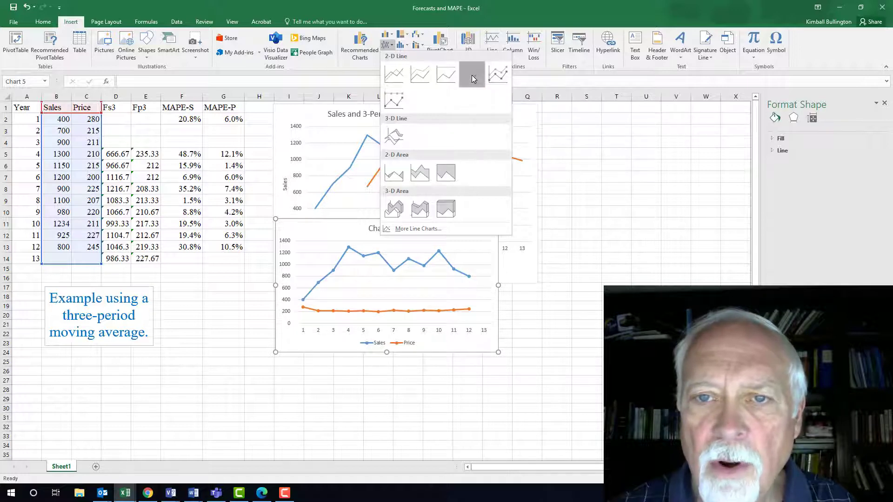
click(472, 76)
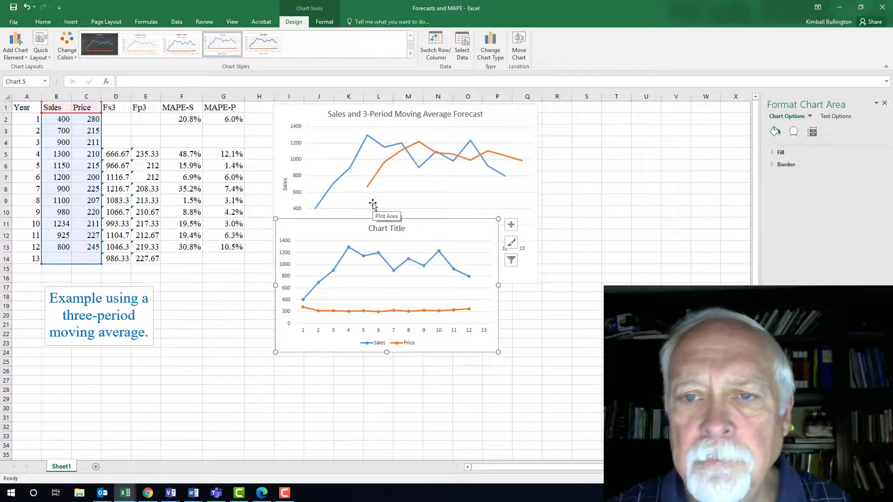
- Change the Sales series of the forecast chart to the line-with-markers chart type
click(391, 147)
right_click(391, 148)
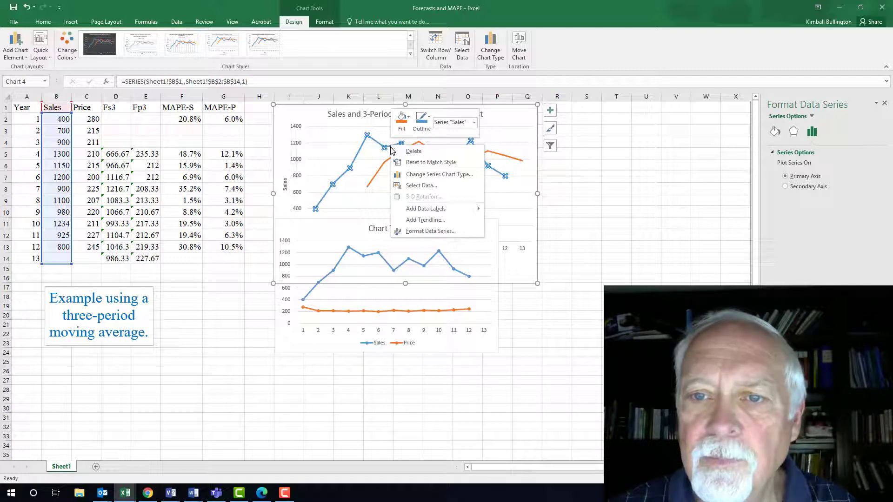
click(436, 175)
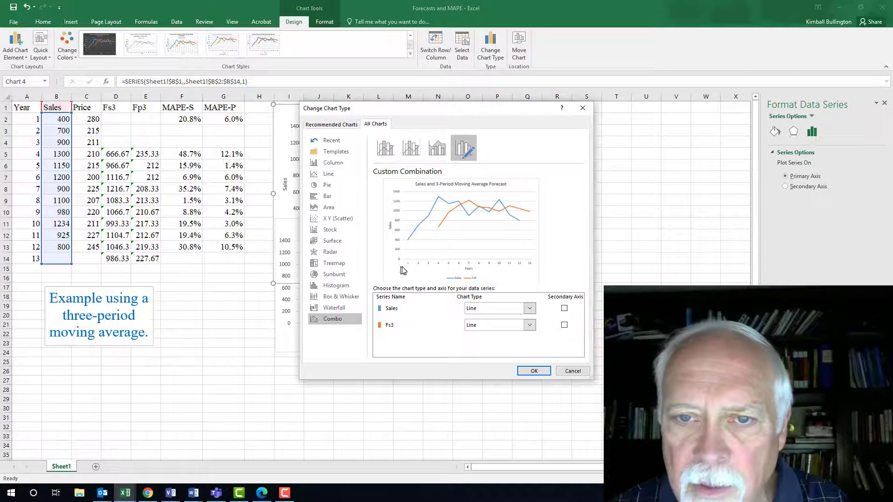
click(348, 175)
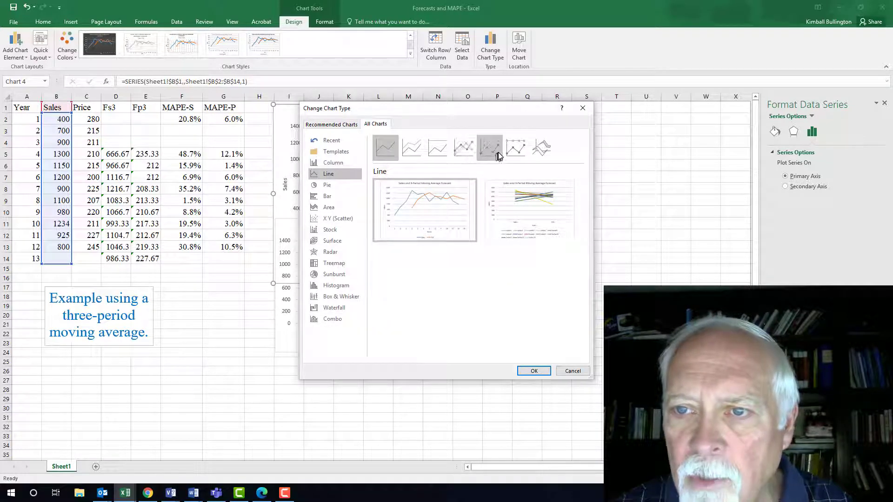
click(463, 150)
click(532, 371)
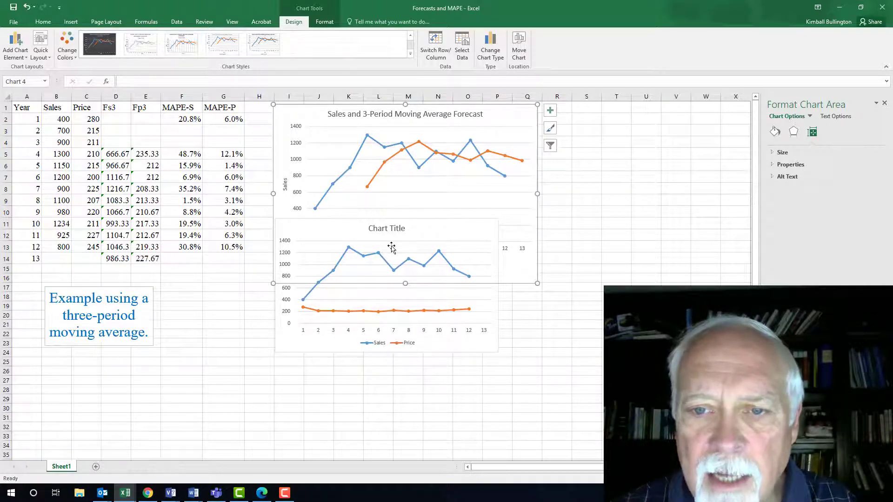
- Set the new chart's title to "Sales and Price Data"
click(365, 229)
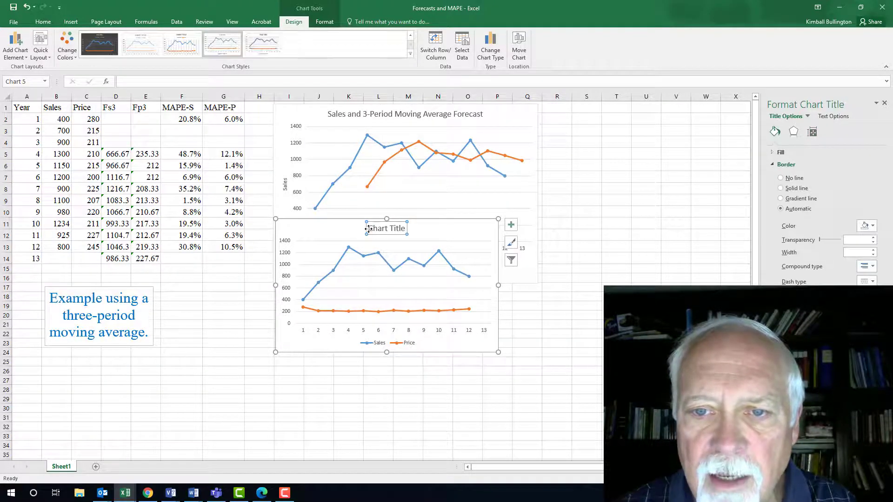
drag(367, 229, 408, 230)
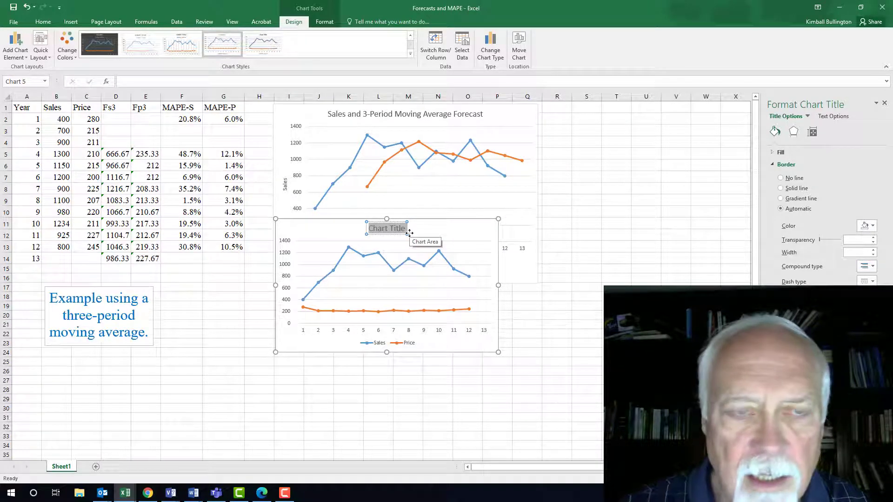
text(Sales and P)
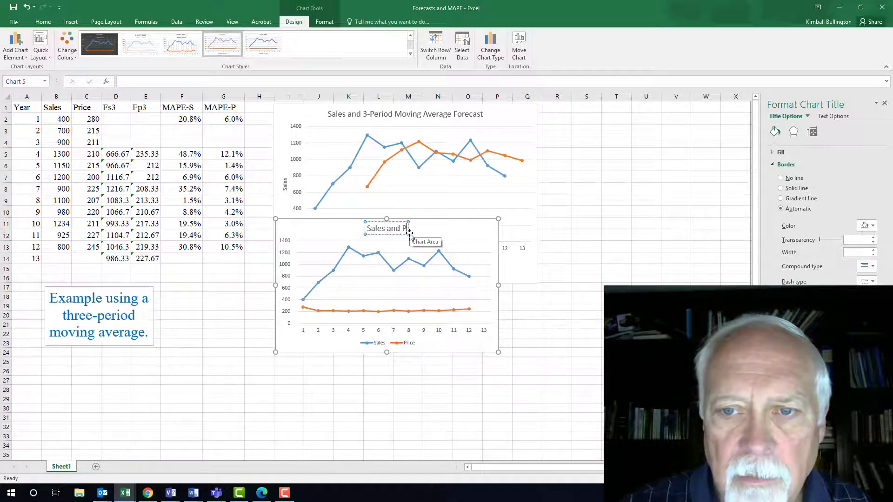
text(rice Data)
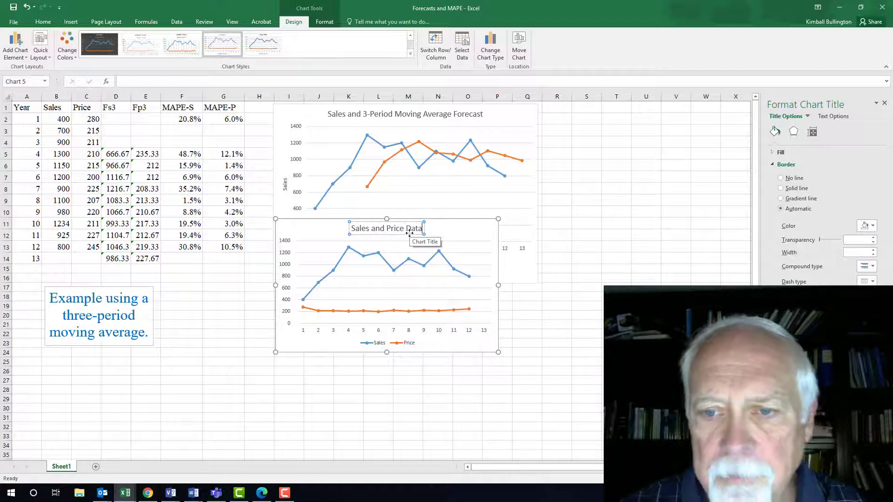
- Add axis titles to the Sales and Price chart
click(493, 266)
click(512, 226)
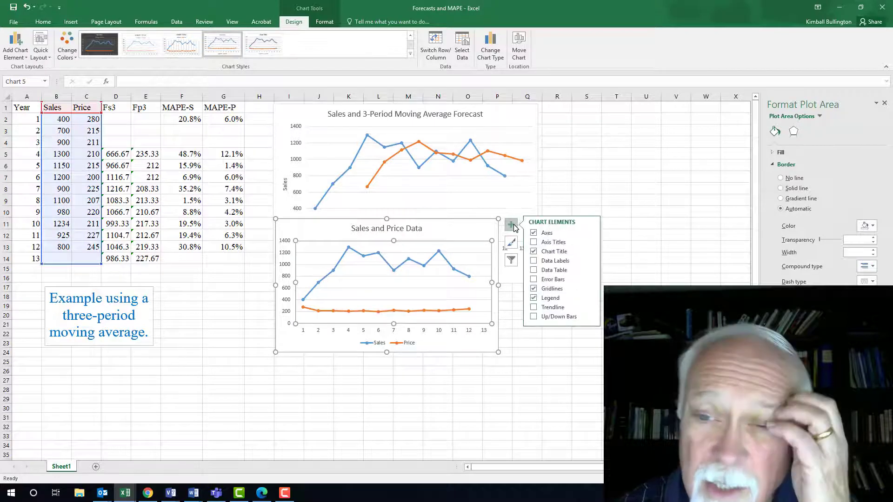
click(533, 241)
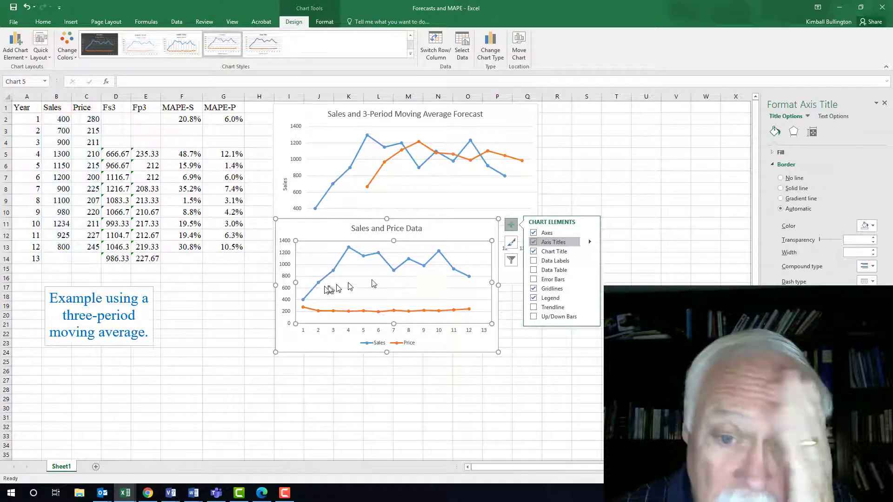
- Set the new chart's vertical axis title to "Sales"
click(289, 281)
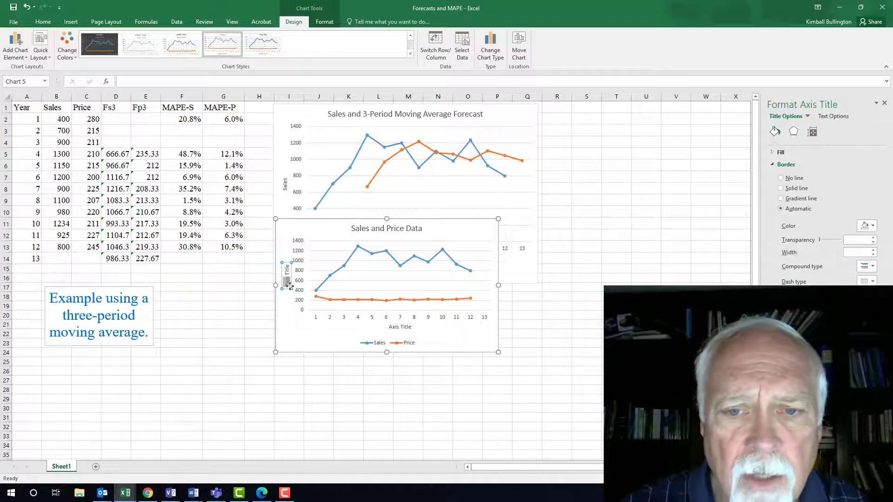
text(Sales)
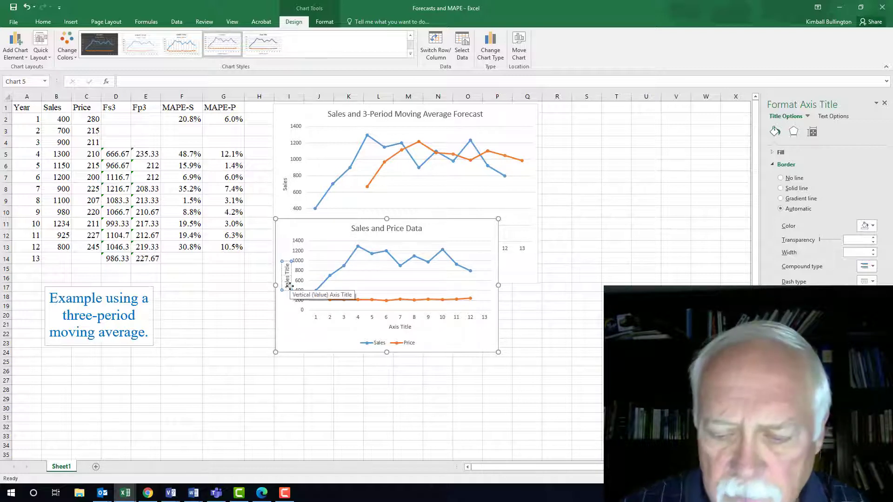
key(Delete)
key(Delete)
key(Delete)
key(Delete)
key(Delete)
key(Delete)
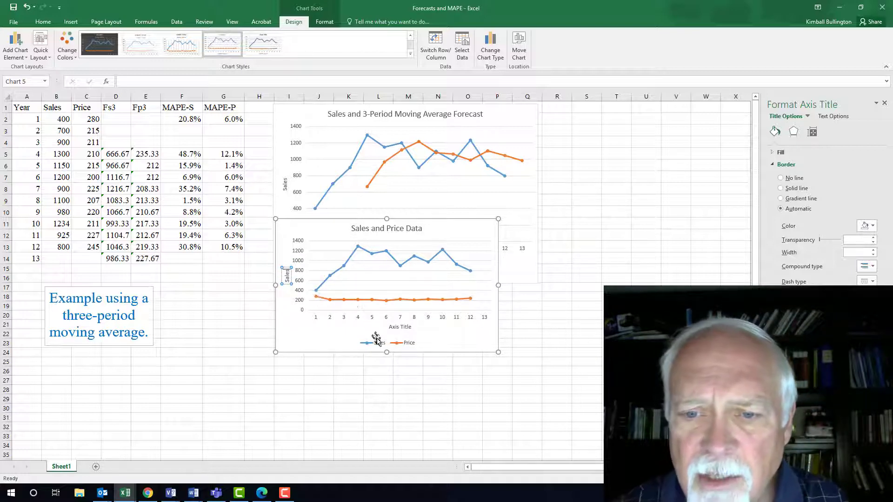
- Set the new chart's horizontal axis title to "Years"
click(399, 327)
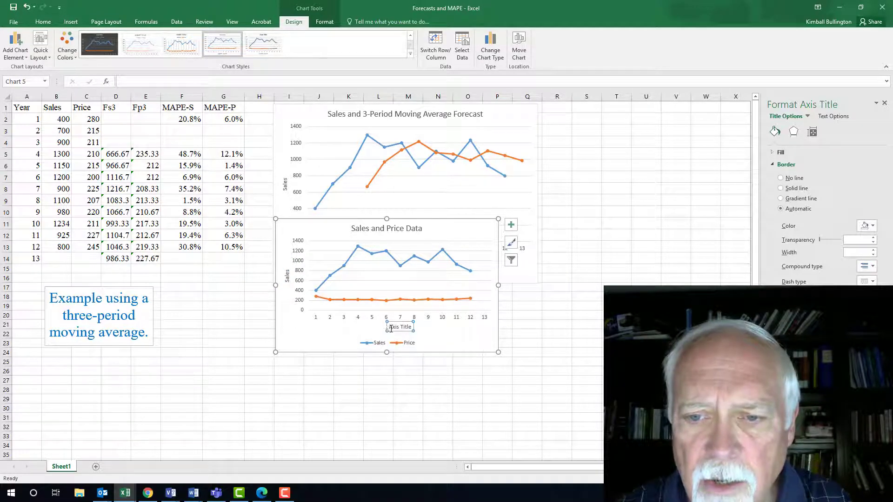
drag(390, 327, 412, 327)
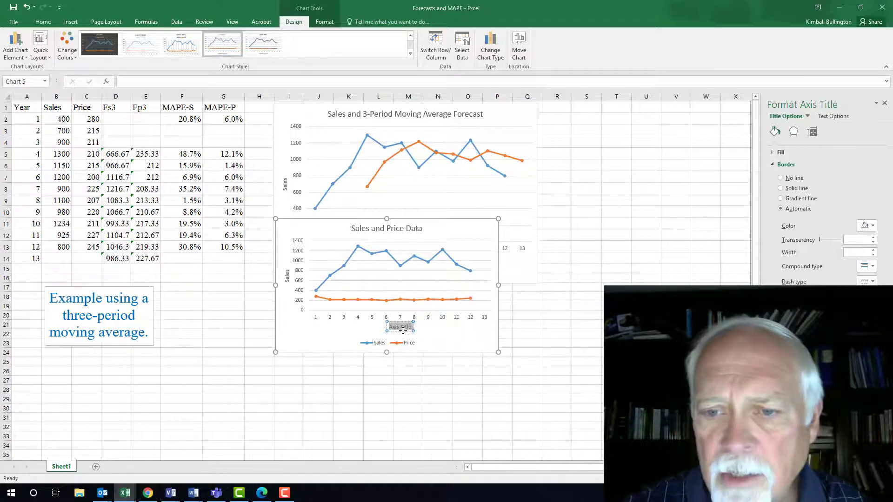
text(Years)
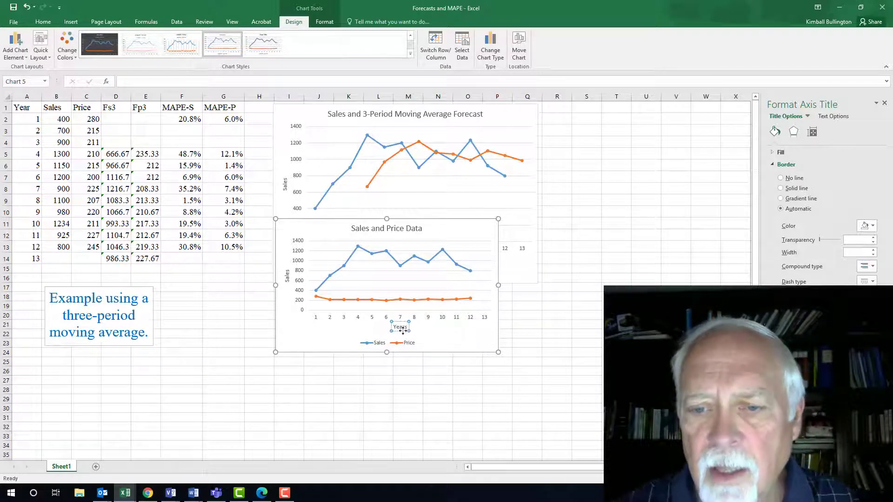
click(449, 334)
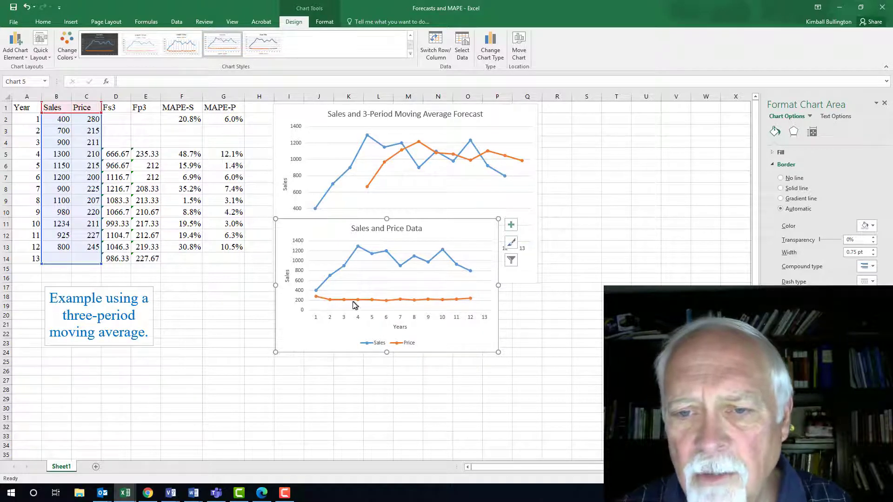
- Plot the Price series on a secondary axis of the Sales and Price chart
mouse_move(375, 303)
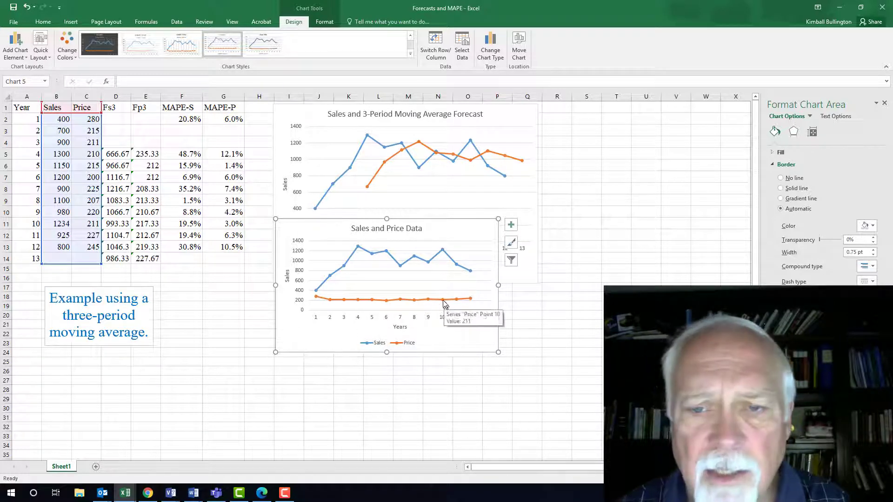
mouse_move(427, 303)
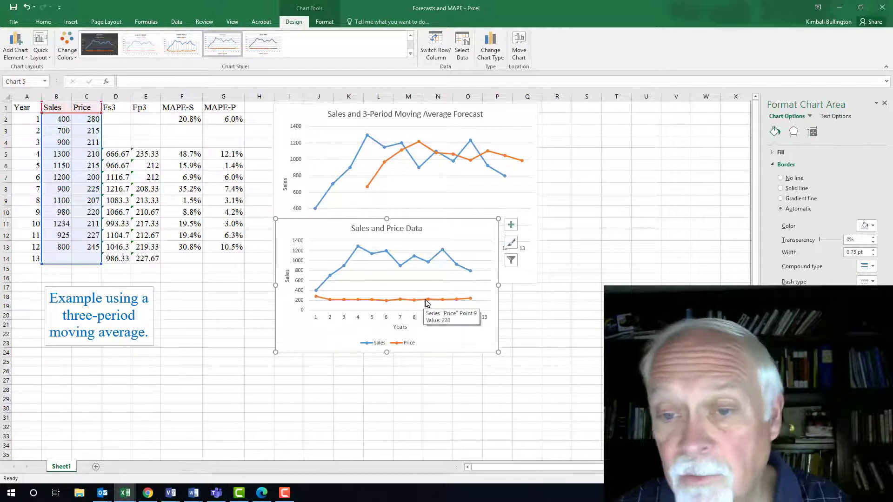
click(427, 301)
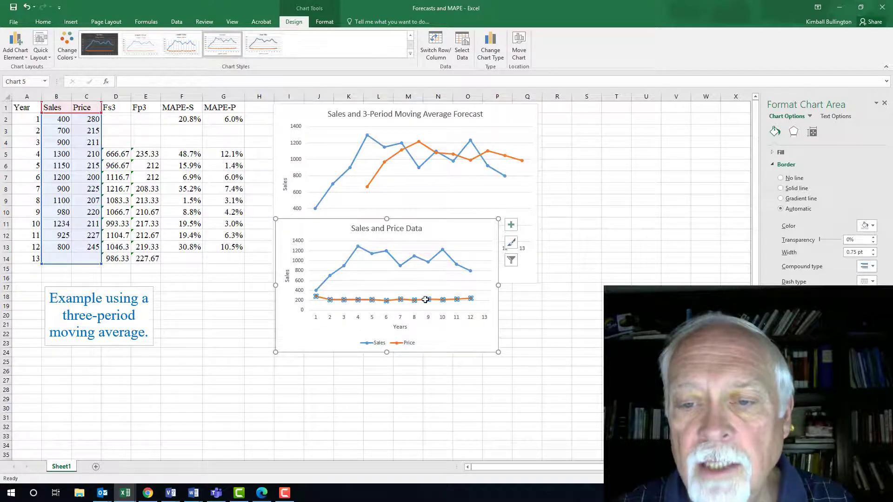
right_click(425, 302)
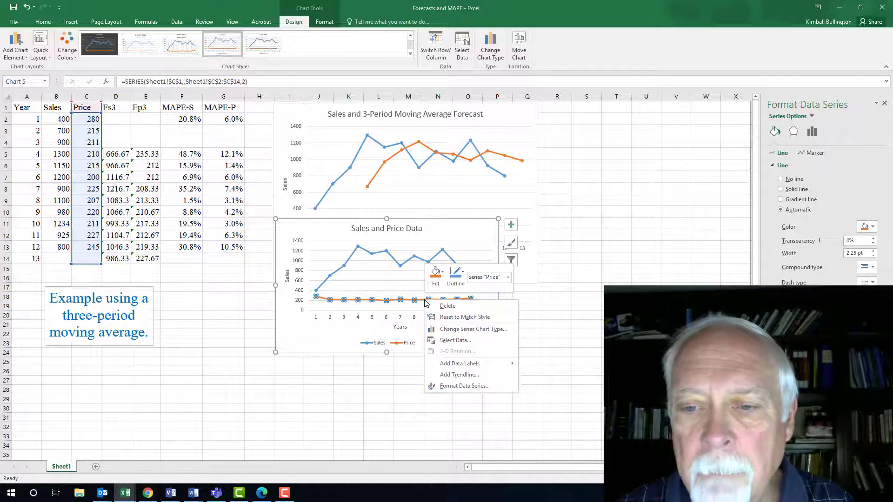
click(479, 329)
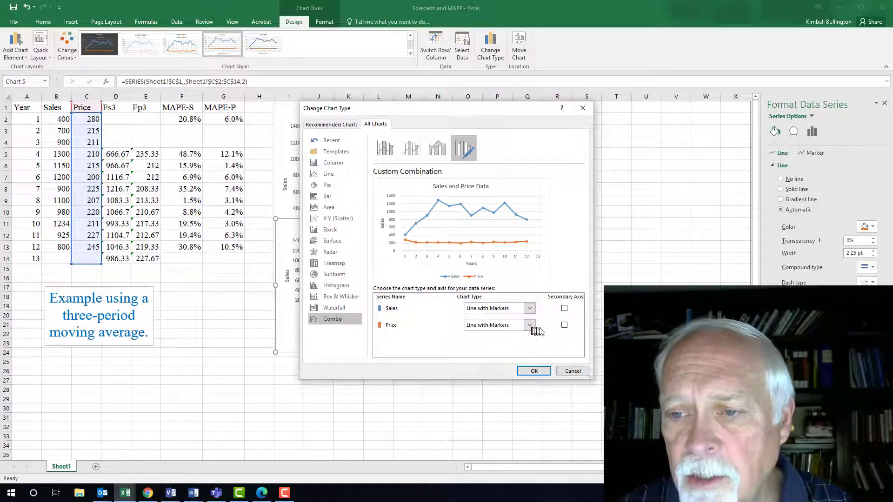
click(564, 326)
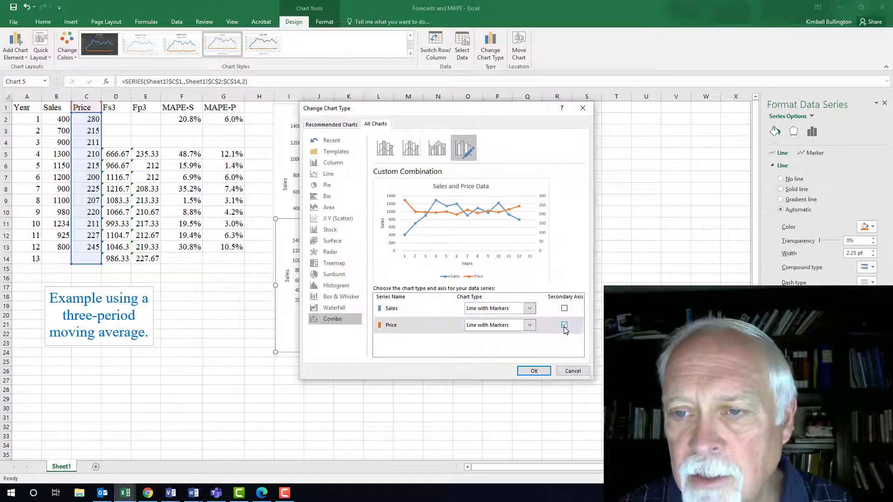
click(533, 371)
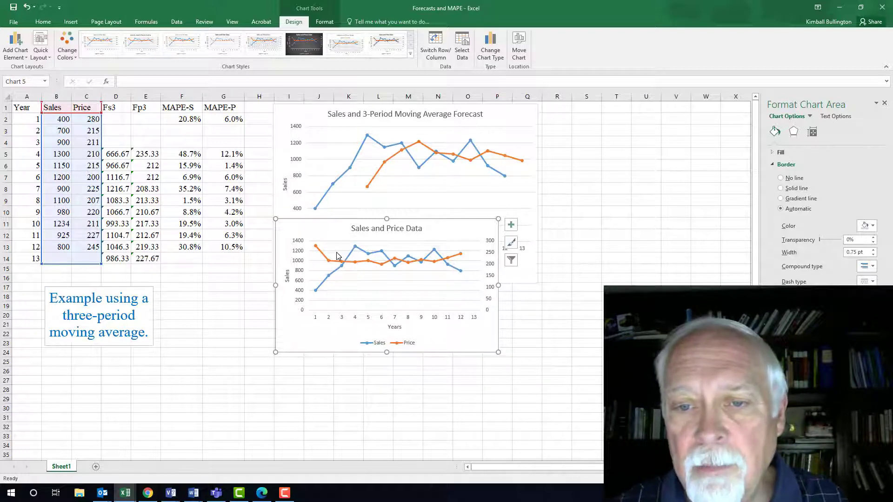
- Turn axis titles off and back on so the secondary axis also gets a title
mouse_move(337, 263)
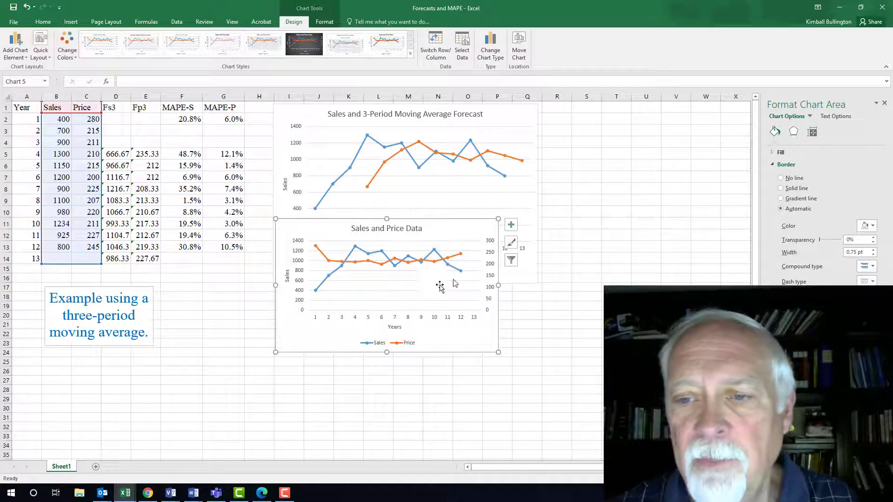
click(511, 226)
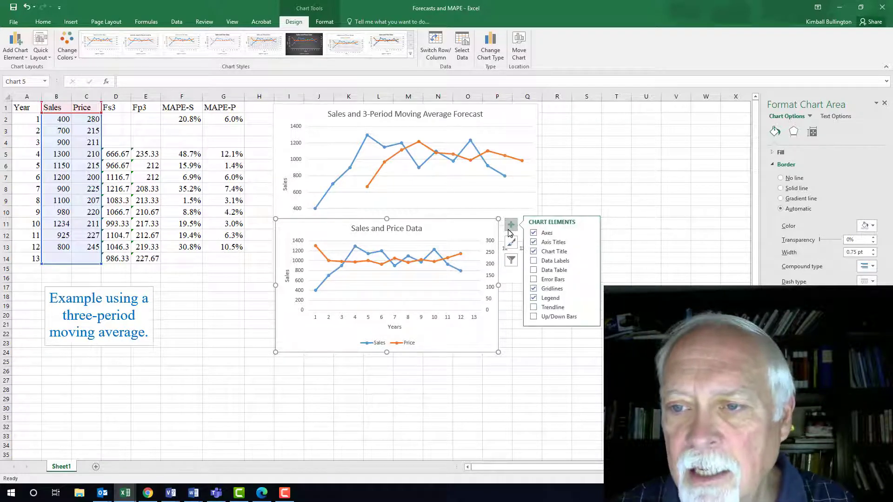
click(536, 245)
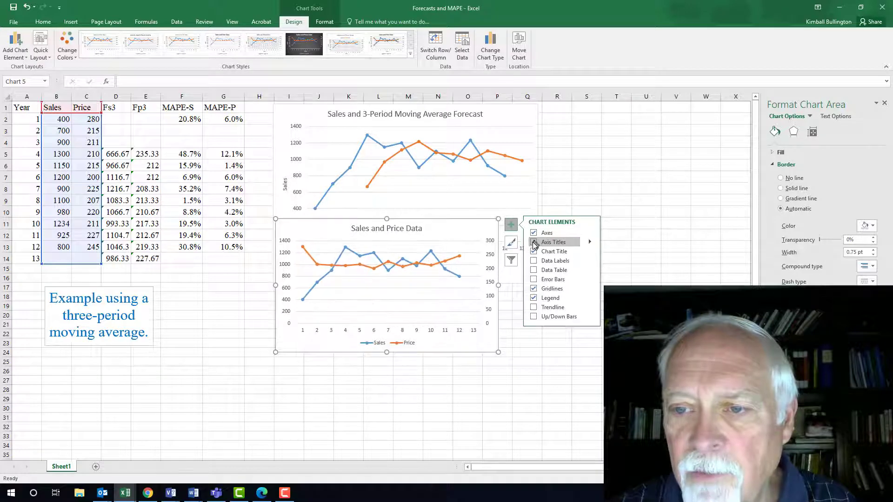
click(535, 246)
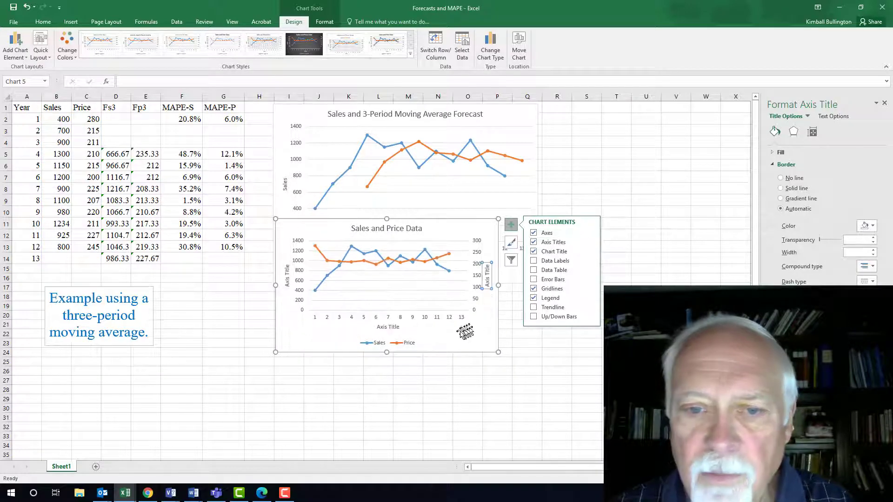
- Set the Sales and Price chart's primary vertical axis title to "Sales"
click(288, 284)
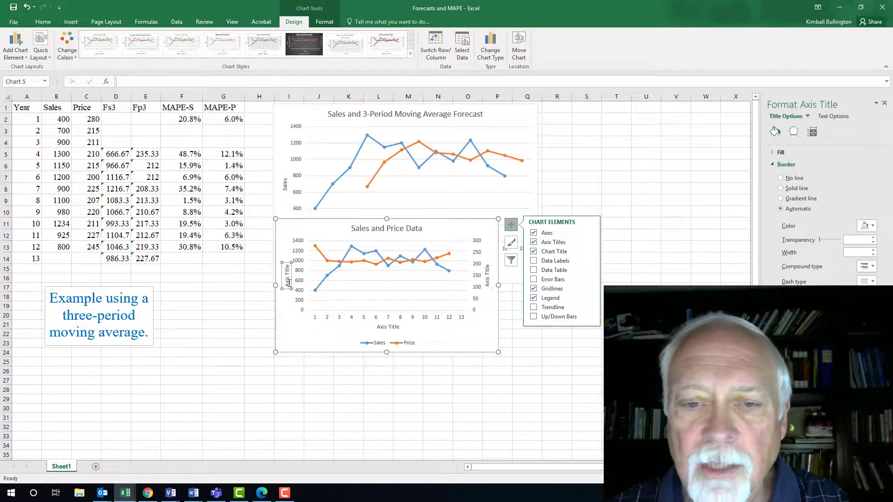
drag(287, 286, 288, 264)
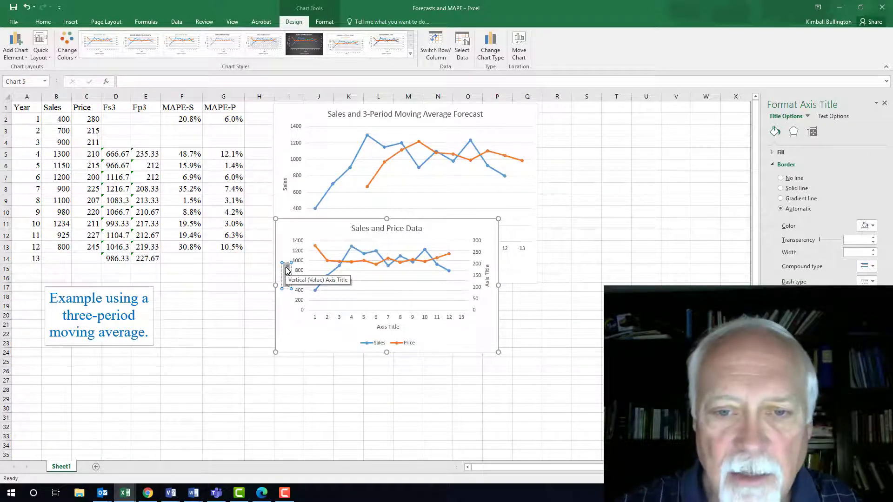
text(Sales)
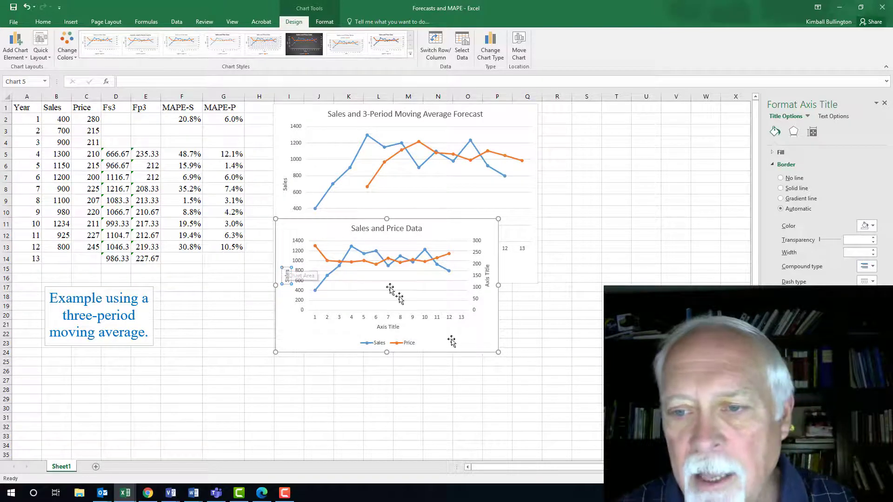
- Set the secondary vertical axis title of the Sales and Price chart to "Price"
double_click(488, 285)
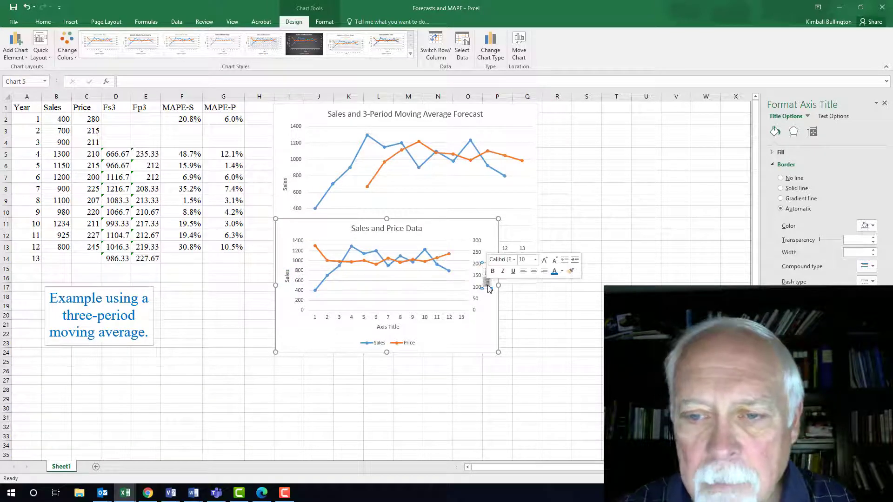
text(Price)
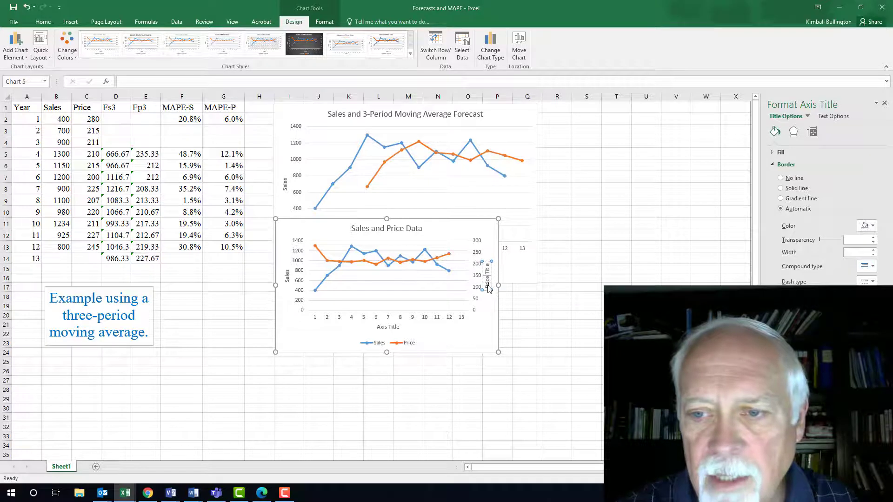
key(Delete)
key(Delete)
key(Delete)
key(Delete)
key(Delete)
key(Delete)
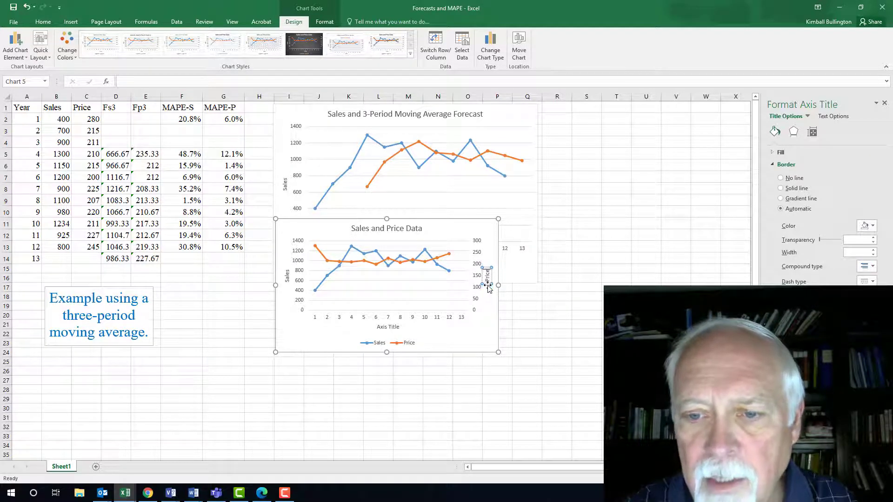
- Set the Sales and Price chart's horizontal axis title to "Years"
click(384, 326)
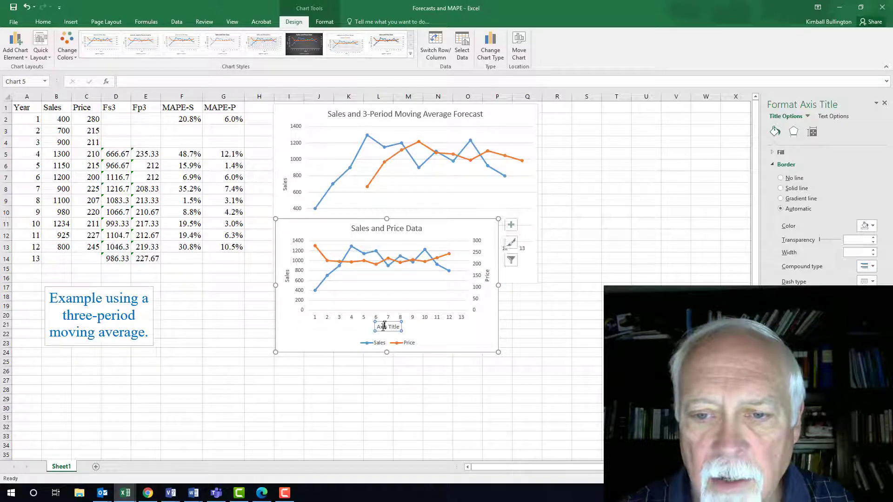
double_click(384, 327)
text(Years)
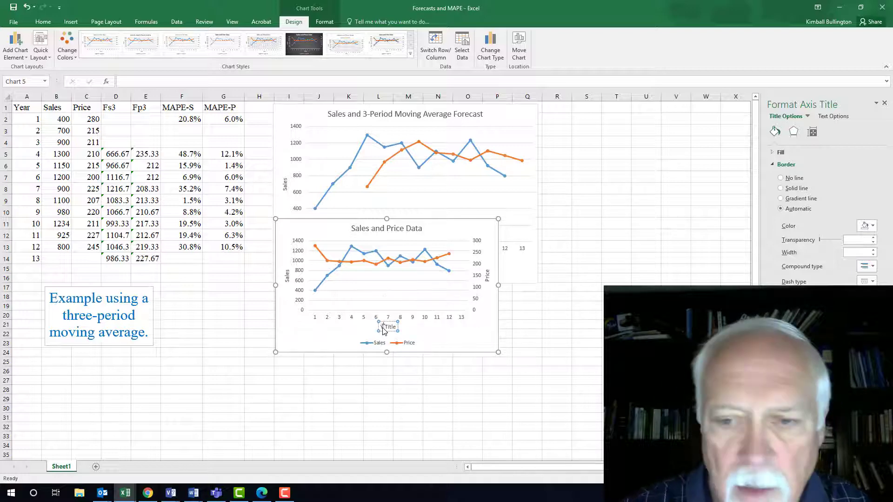
key(Delete)
key(Delete)
key(Delete)
key(Delete)
key(Delete)
key(Delete)
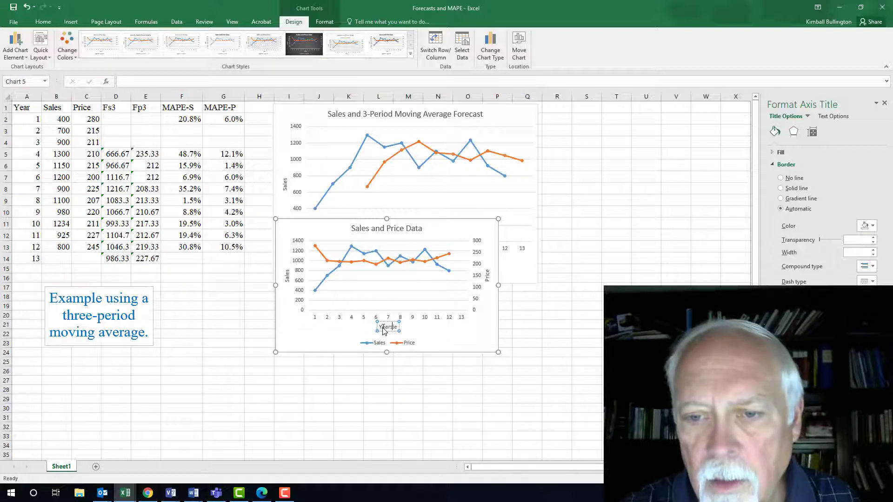
click(405, 379)
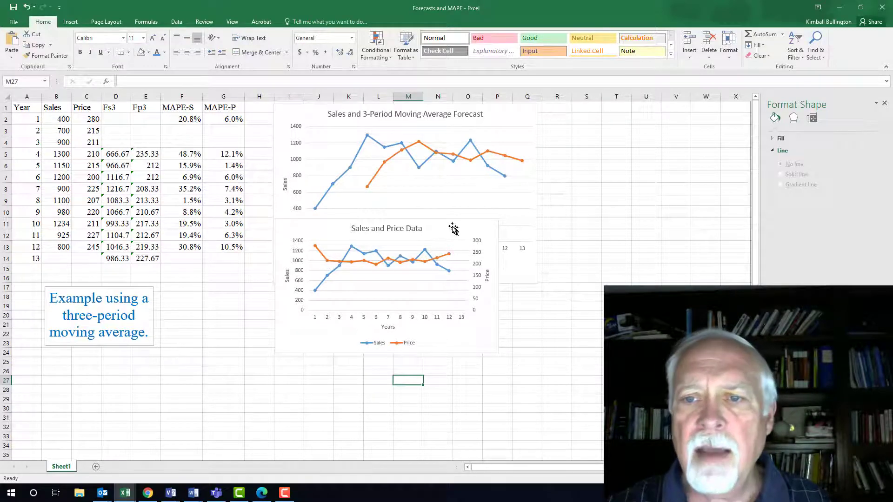
- Move the Sales and Price chart below the forecast chart and widen it to match
drag(452, 225, 460, 292)
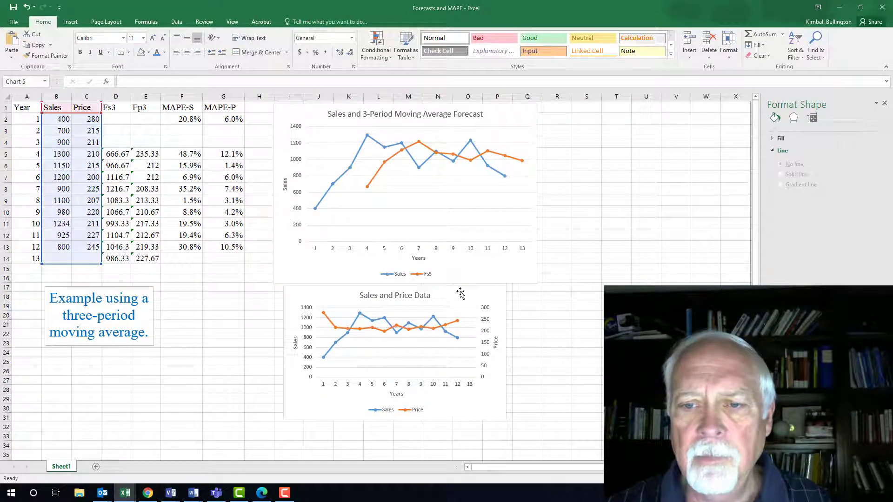
drag(506, 420, 539, 426)
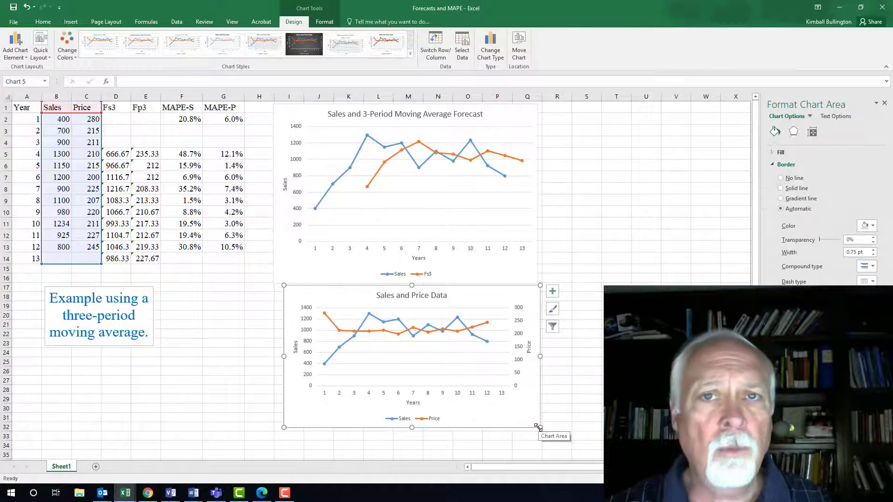